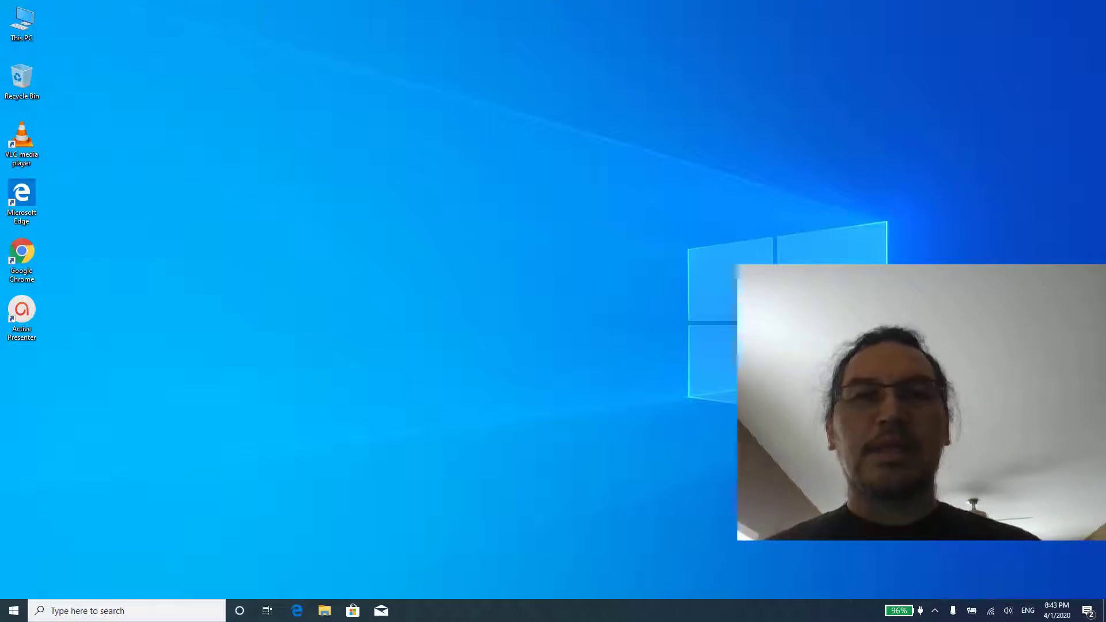
Step: Open Google Chrome and search Google for "Language geek ktunaxa"
click(20, 316)
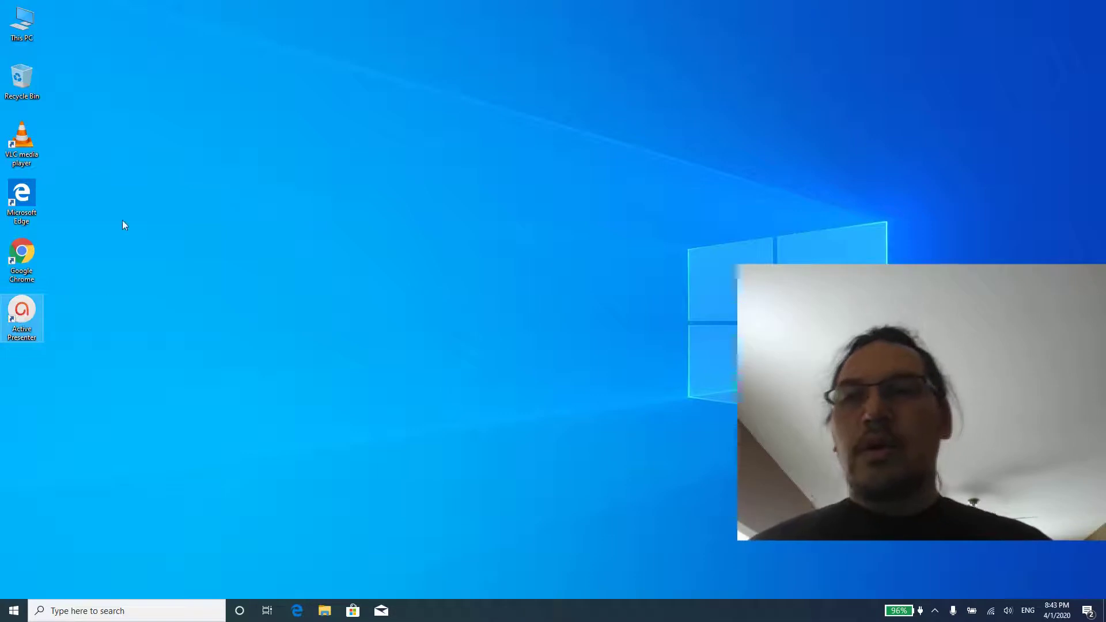
click(19, 258)
double_click(19, 257)
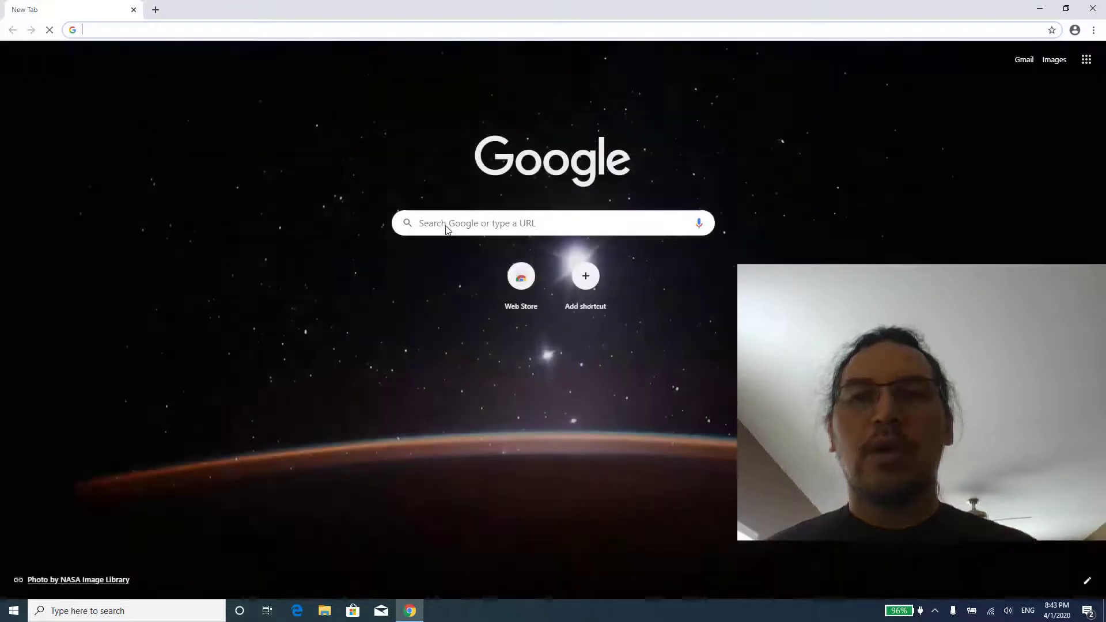
click(446, 225)
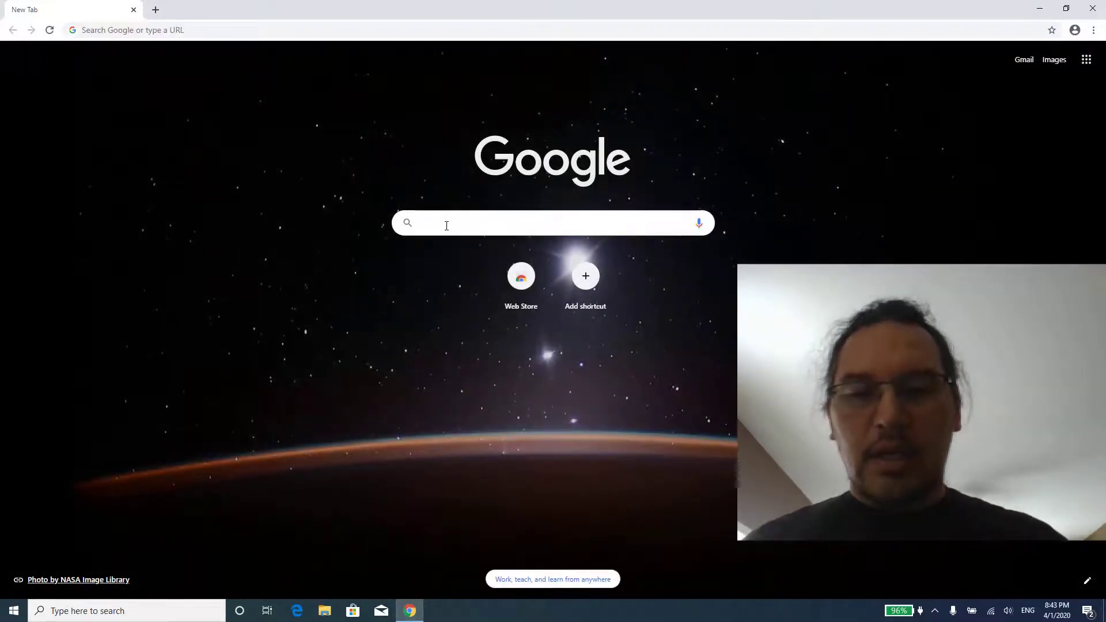
text(Lan)
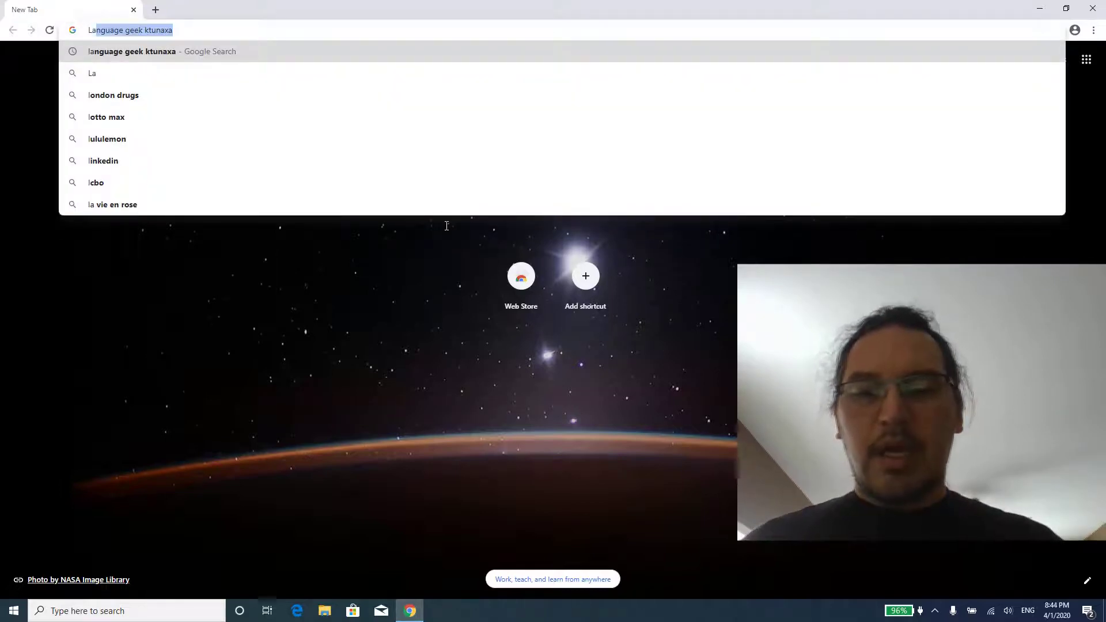
text(guage)
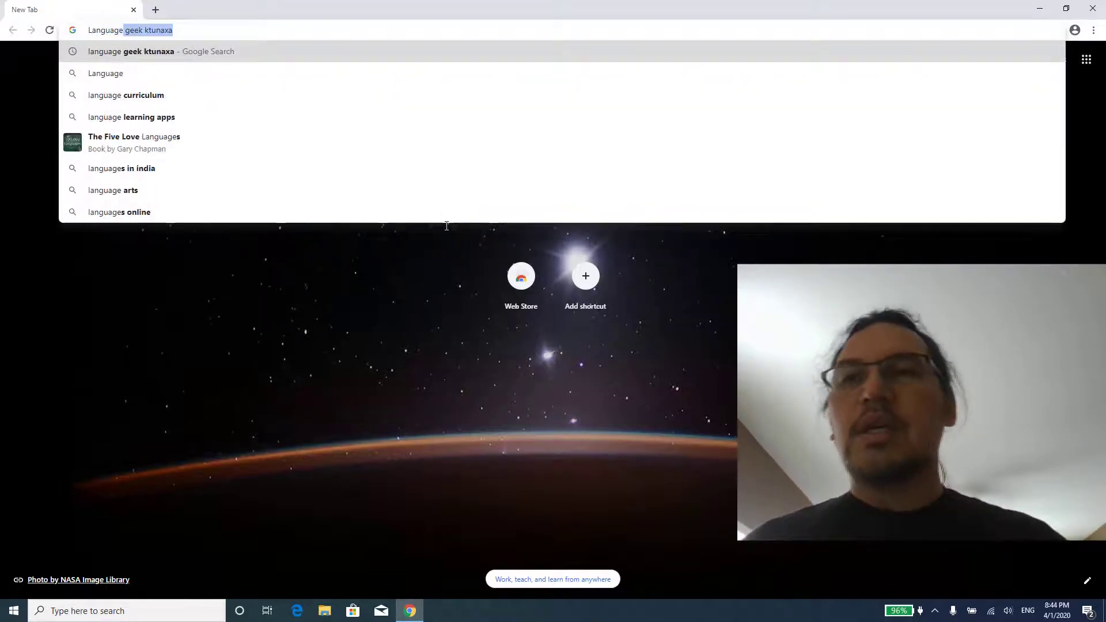
text( geek )
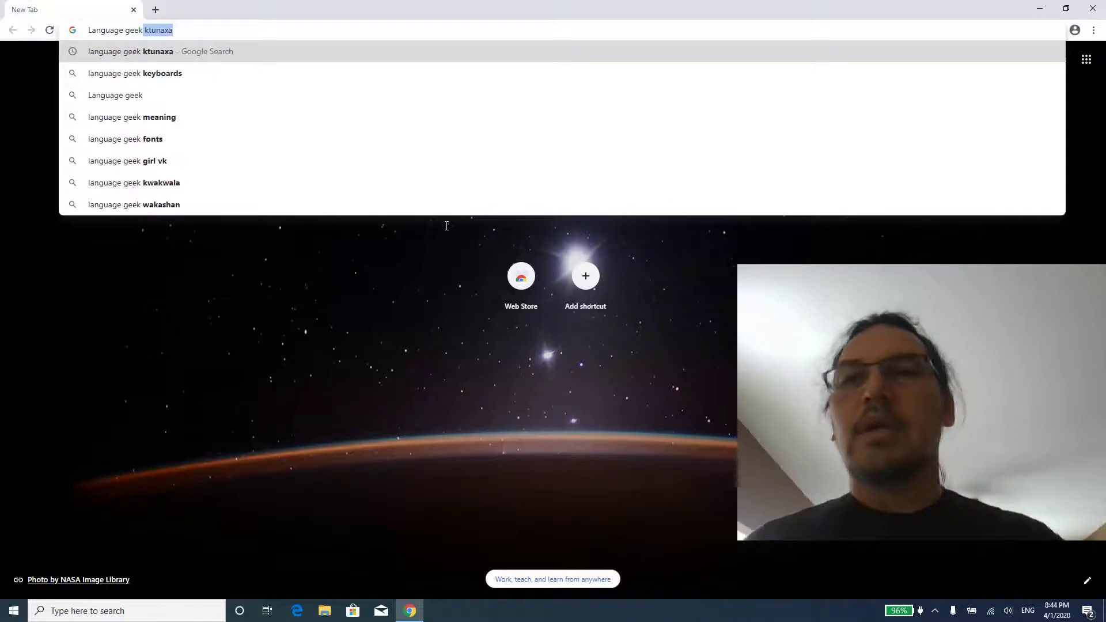
text(ktunaxa)
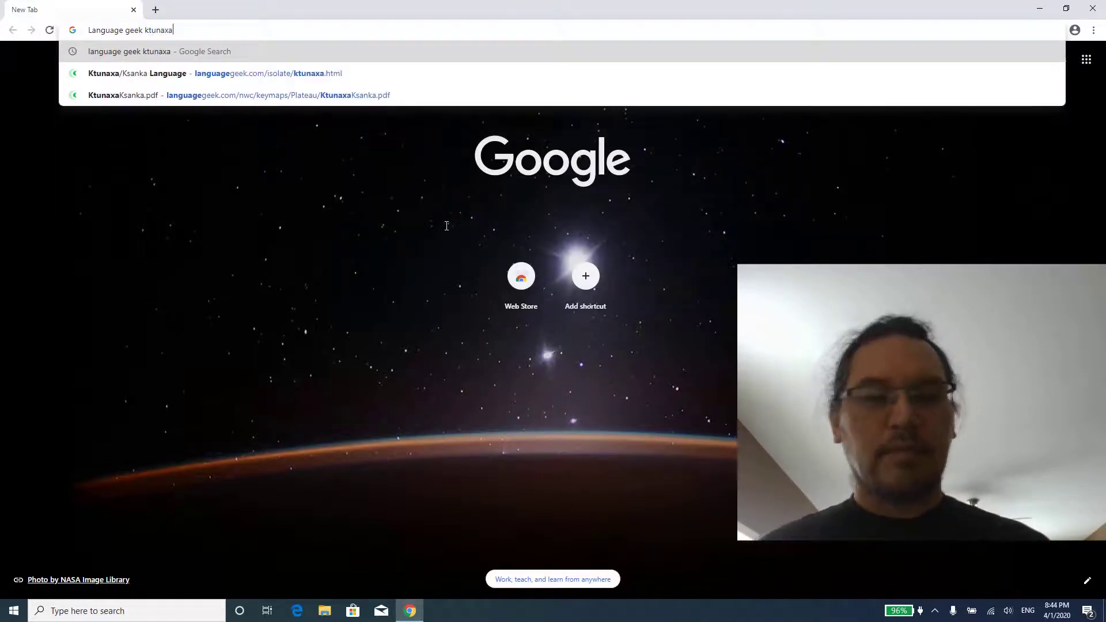
key(Return)
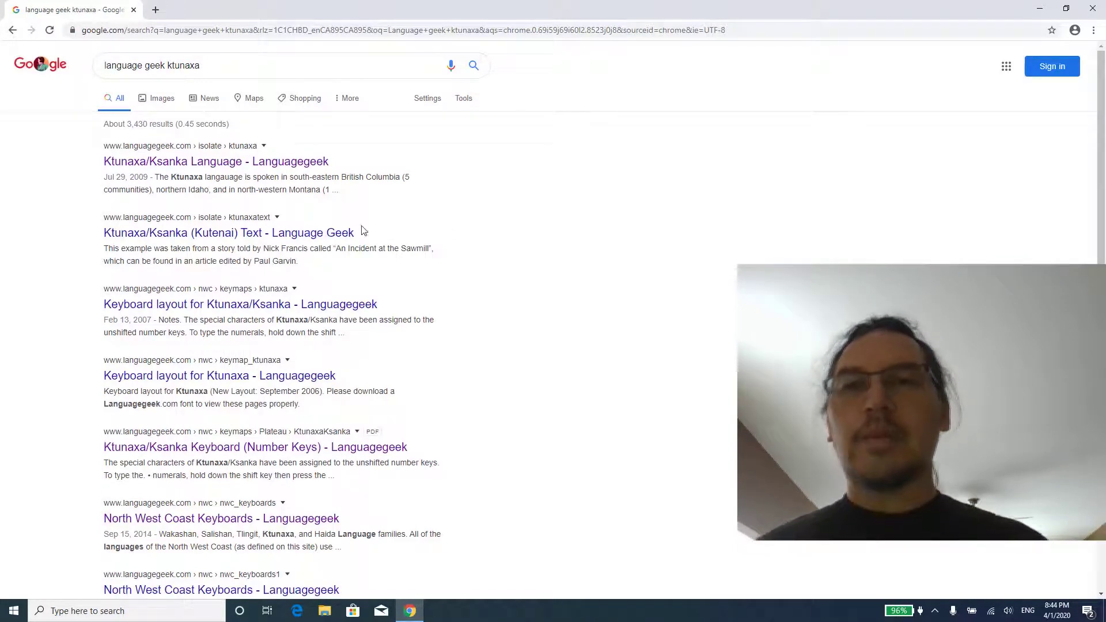
Step: Open the Ktunaxa/Ksanka Language page on languagegeek.com from the search results and enlarge its text for reading
click(221, 162)
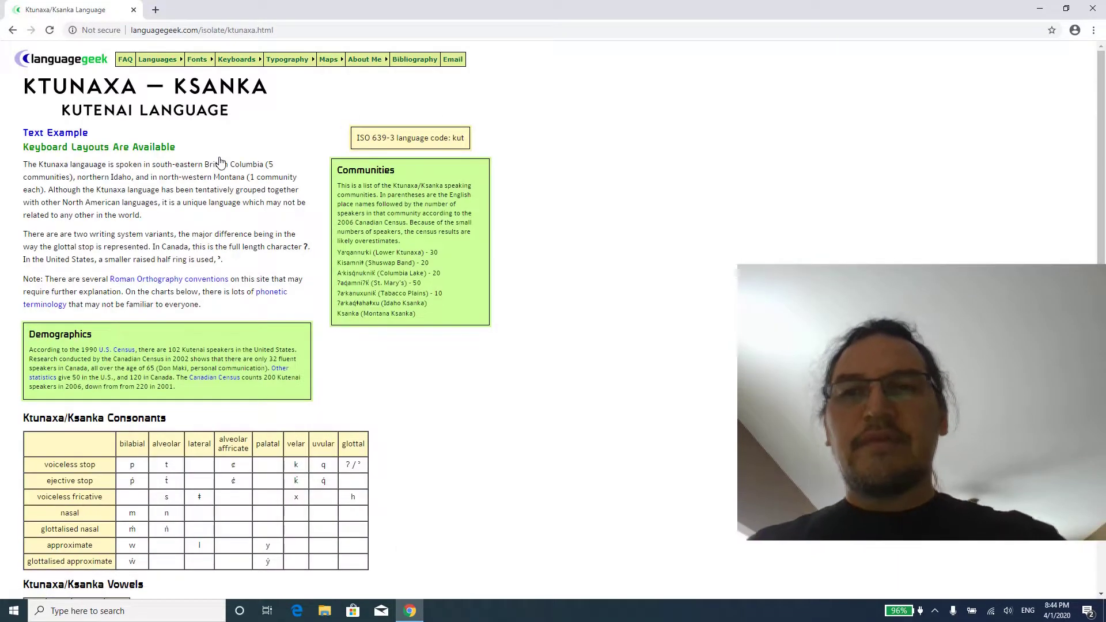
ctrl+scroll(221, 162, up, 5)
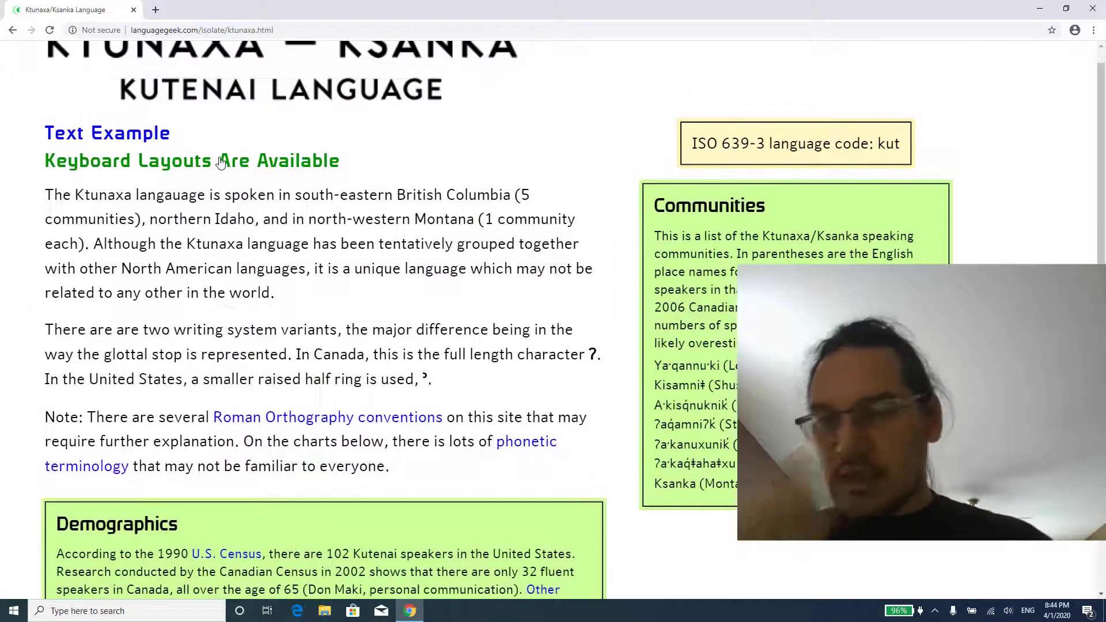
scroll(221, 162, up, 2)
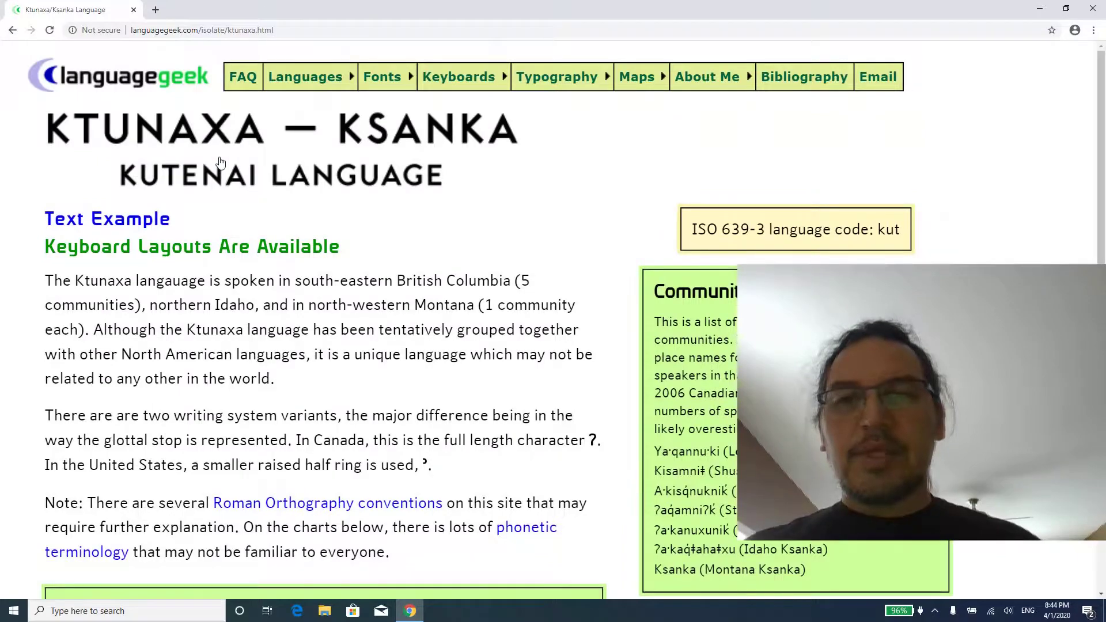
scroll(221, 162, down, 8)
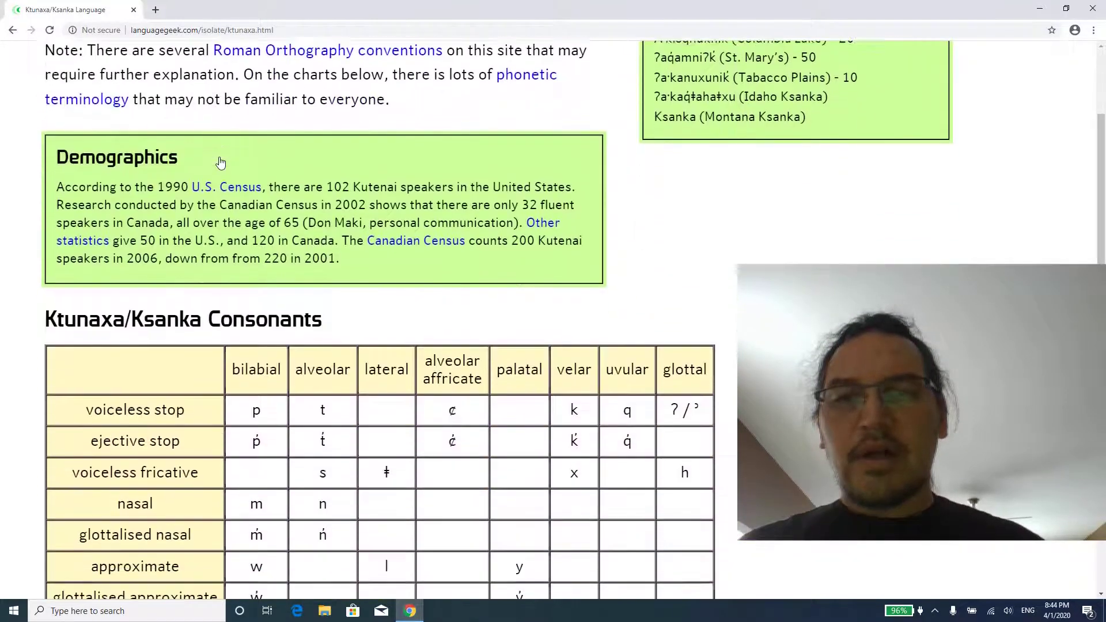
scroll(221, 162, up, 8)
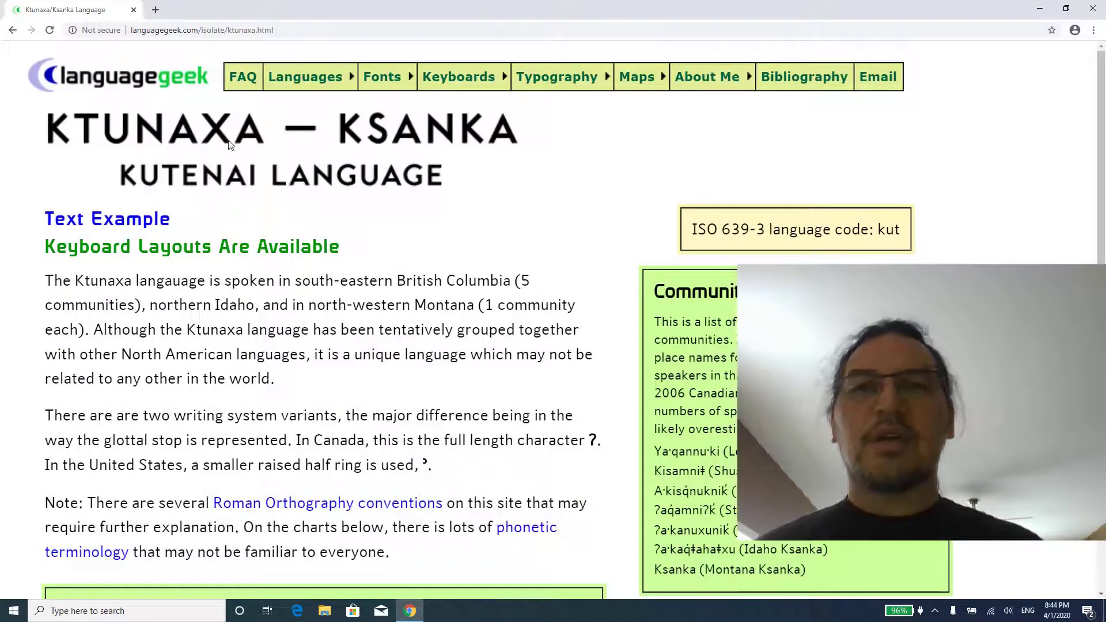
mouse_move(321, 73)
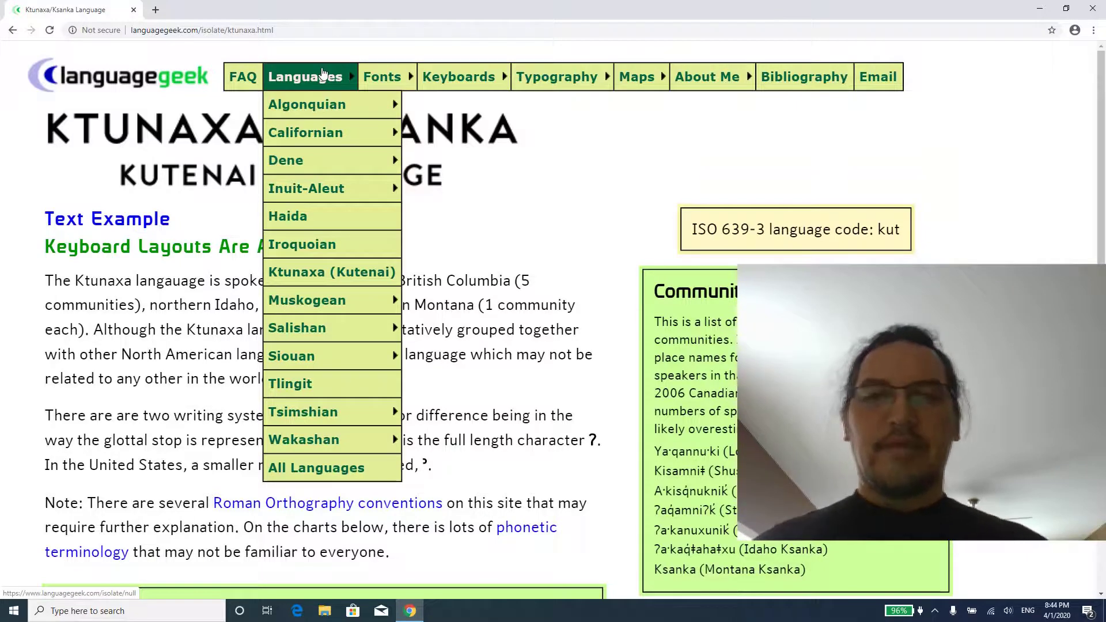
mouse_move(383, 83)
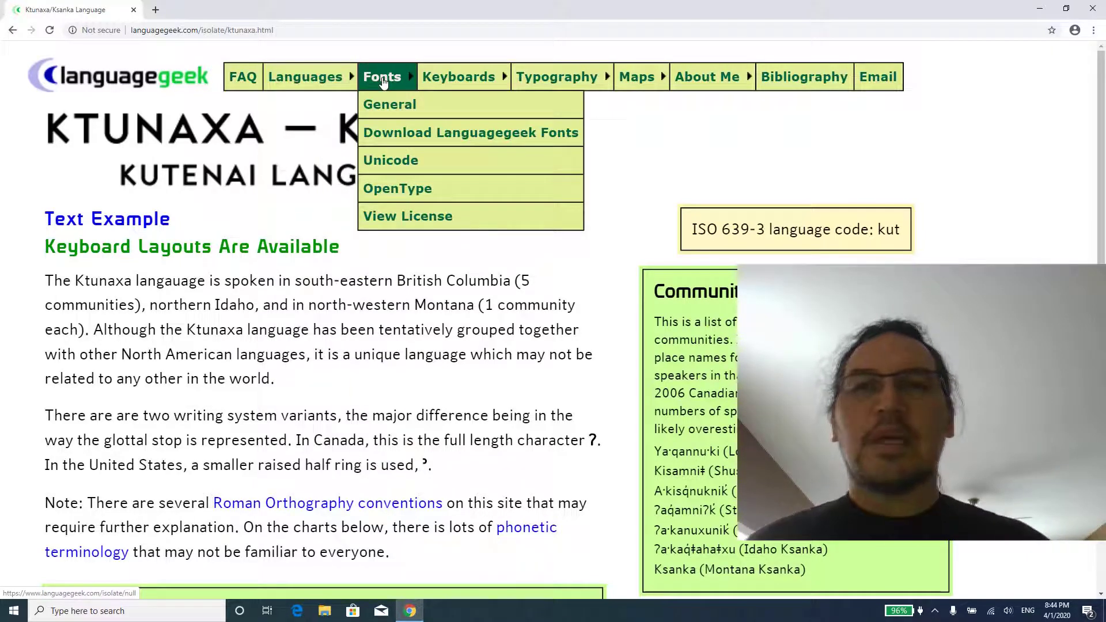
mouse_move(441, 83)
mouse_move(553, 80)
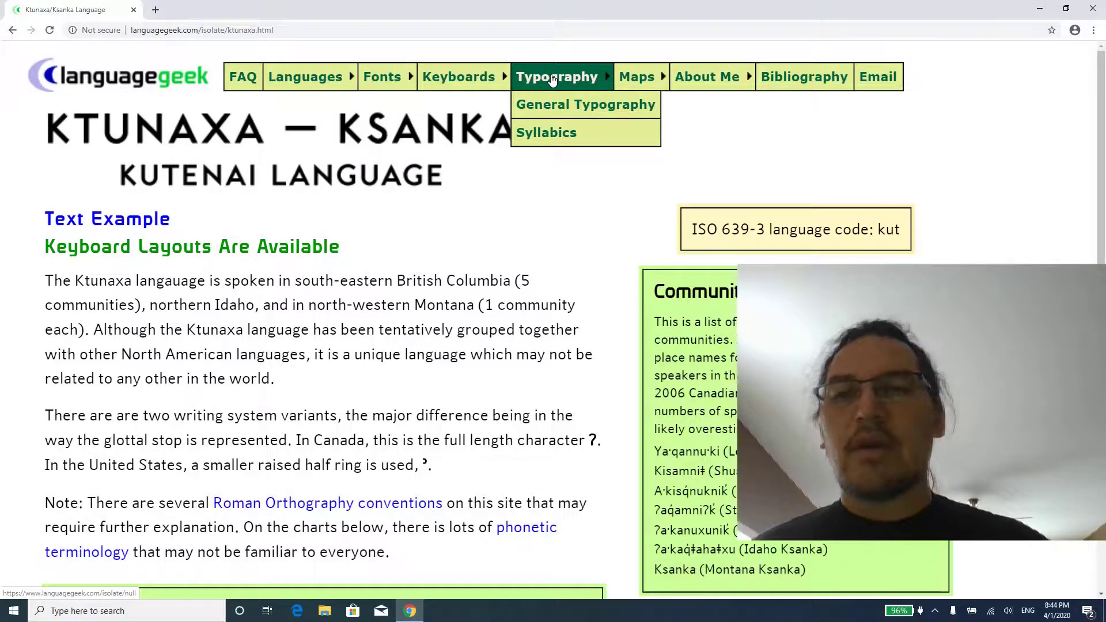
mouse_move(652, 78)
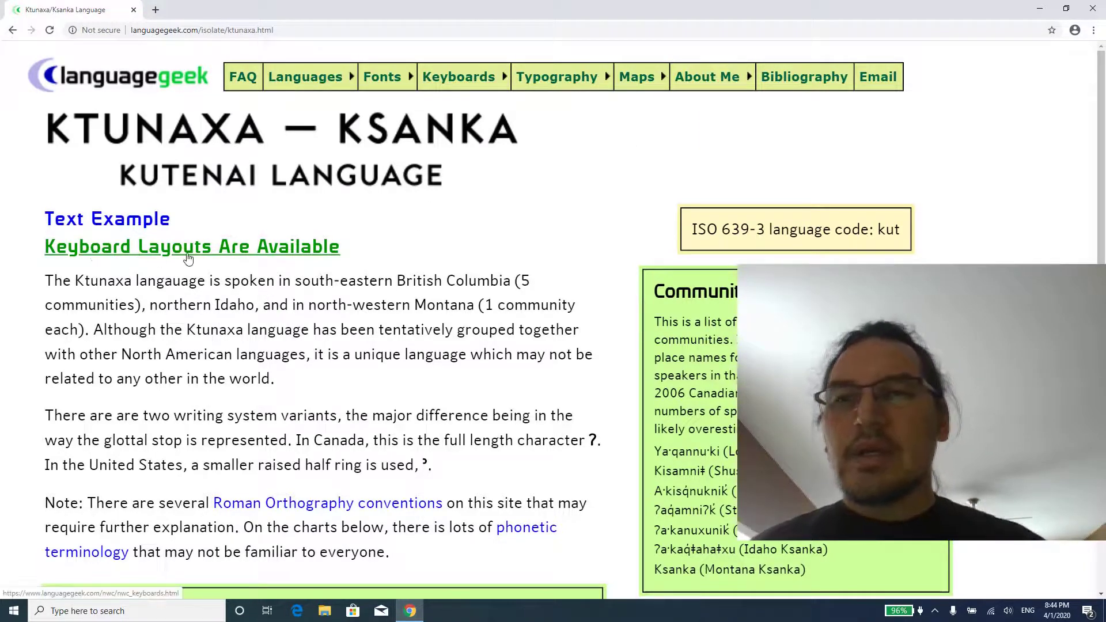
Step: Open the page of available keyboard layouts and enlarge its text for reading
click(246, 260)
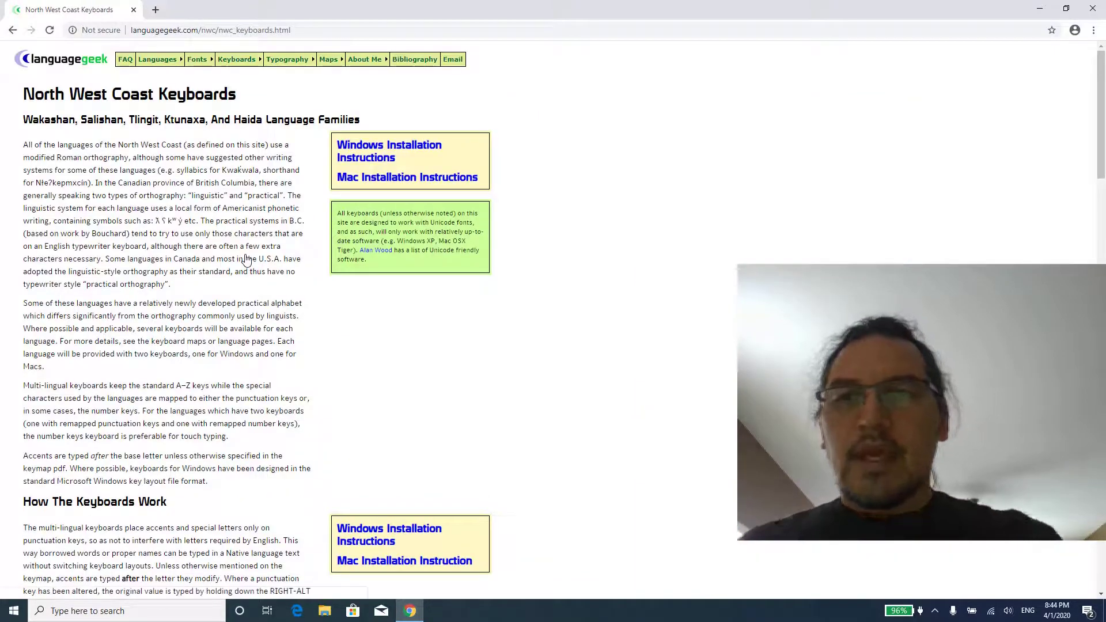
scroll(247, 261, up, 5)
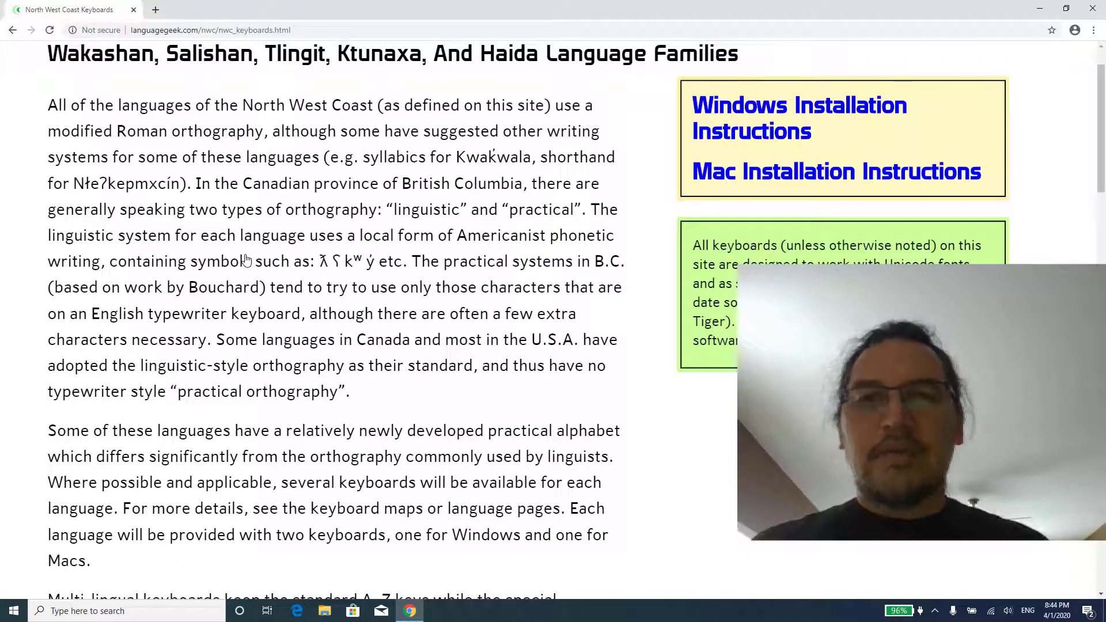
scroll(246, 261, down, 1)
scroll(246, 261, down, 2)
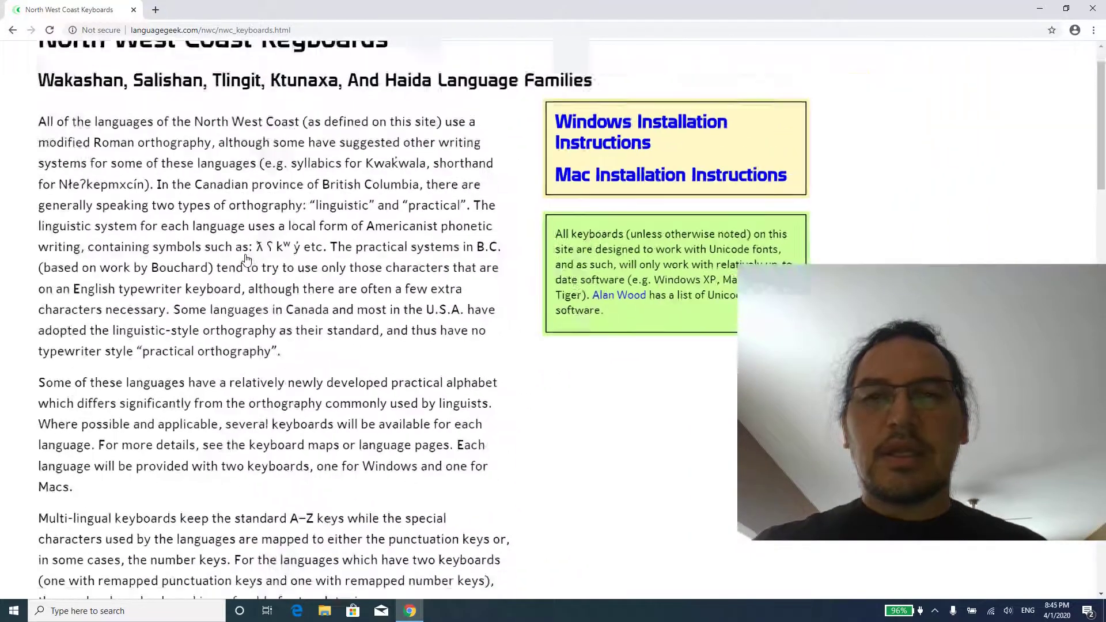
scroll(246, 261, up, 3)
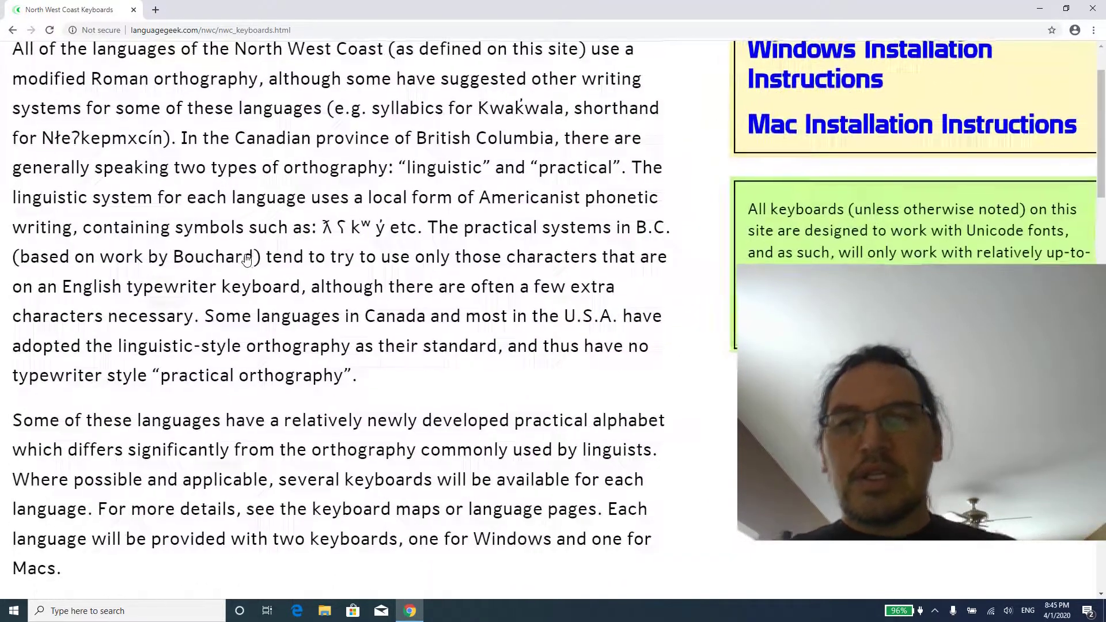
scroll(246, 260, down, 2)
scroll(247, 261, up, 2)
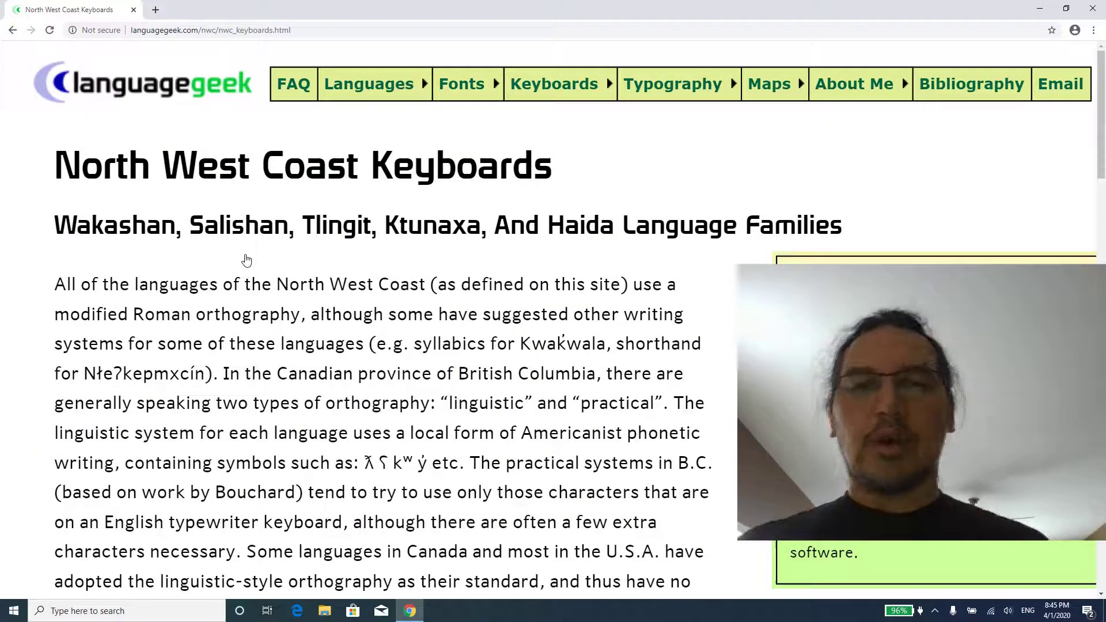
Step: Go to the BC Interior (Interior Salishan and Kootenai Families) section under Keyboard Maps and Keyboards
scroll(246, 260, down, 5)
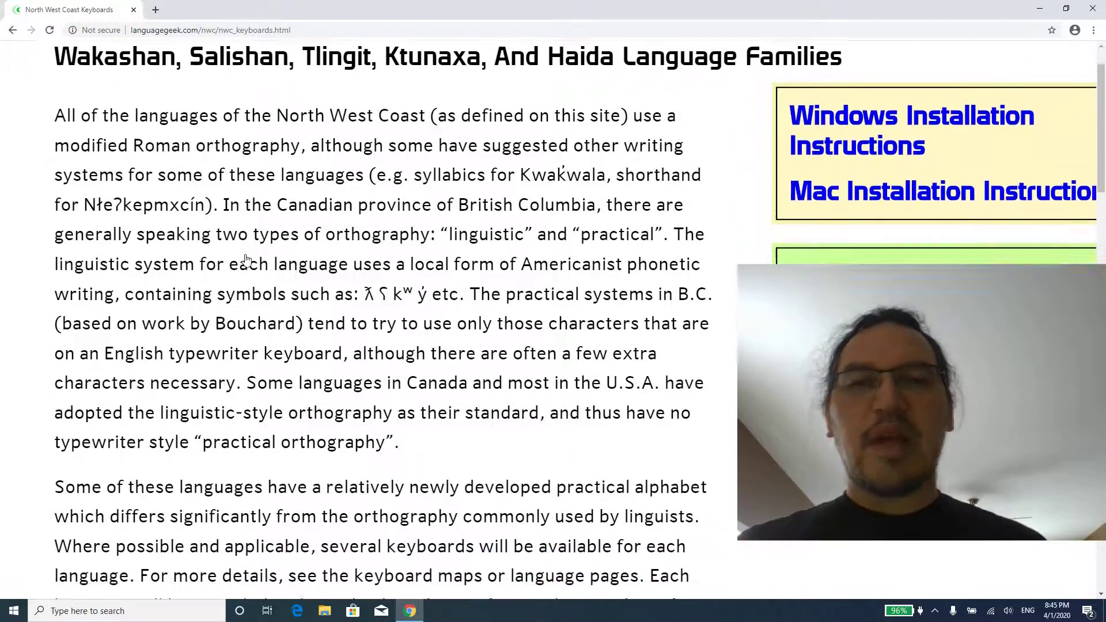
scroll(247, 260, down, 5)
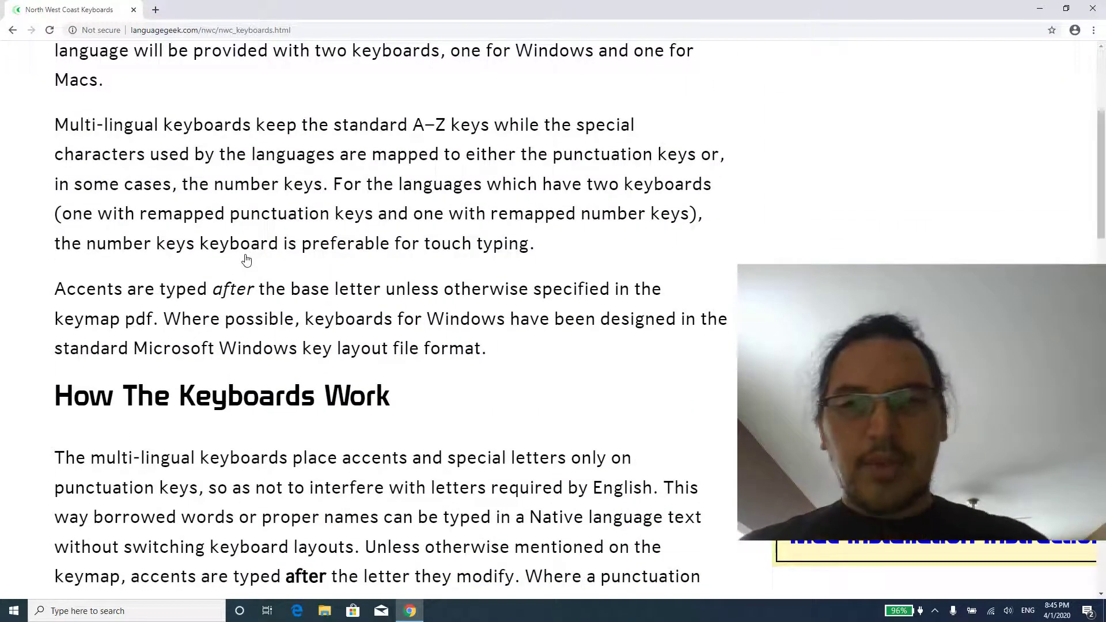
scroll(247, 260, down, 2)
scroll(246, 261, down, 4)
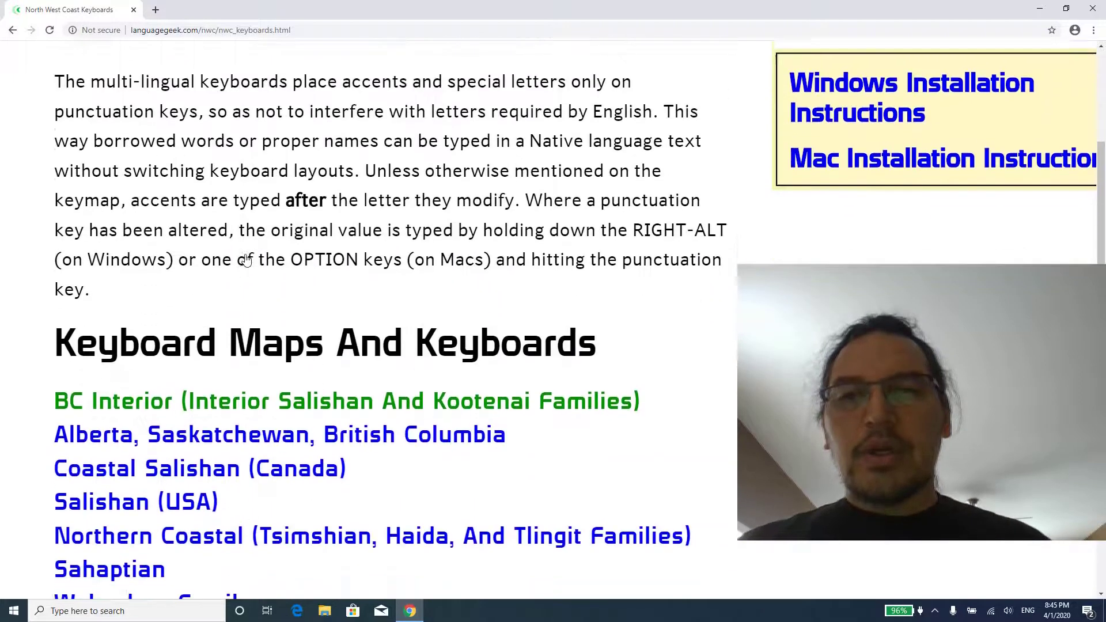
scroll(247, 261, down, 1)
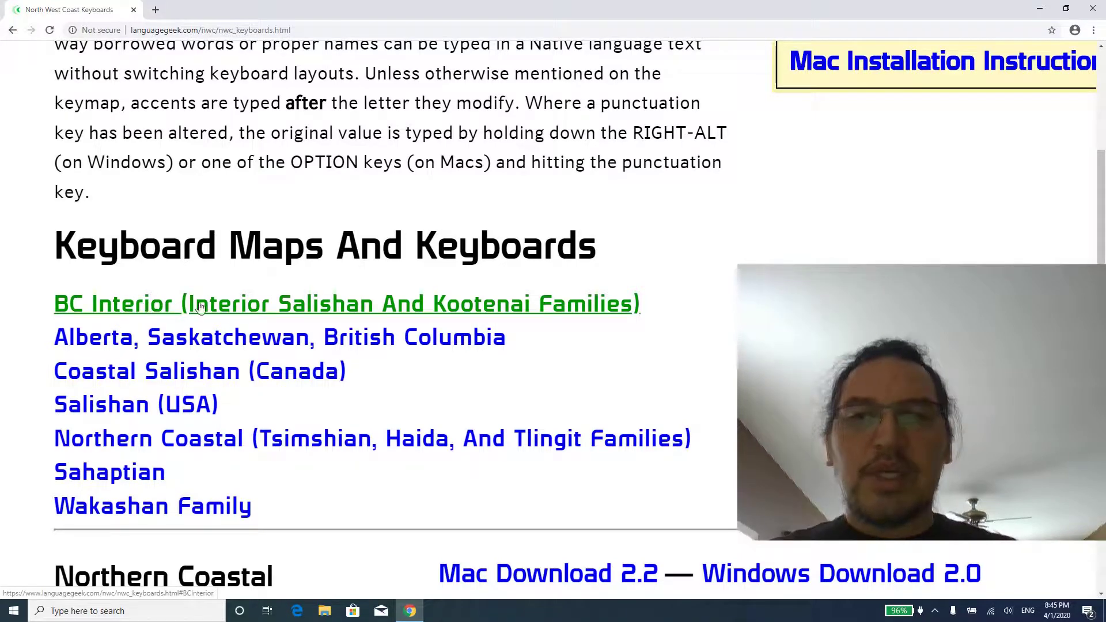
click(242, 314)
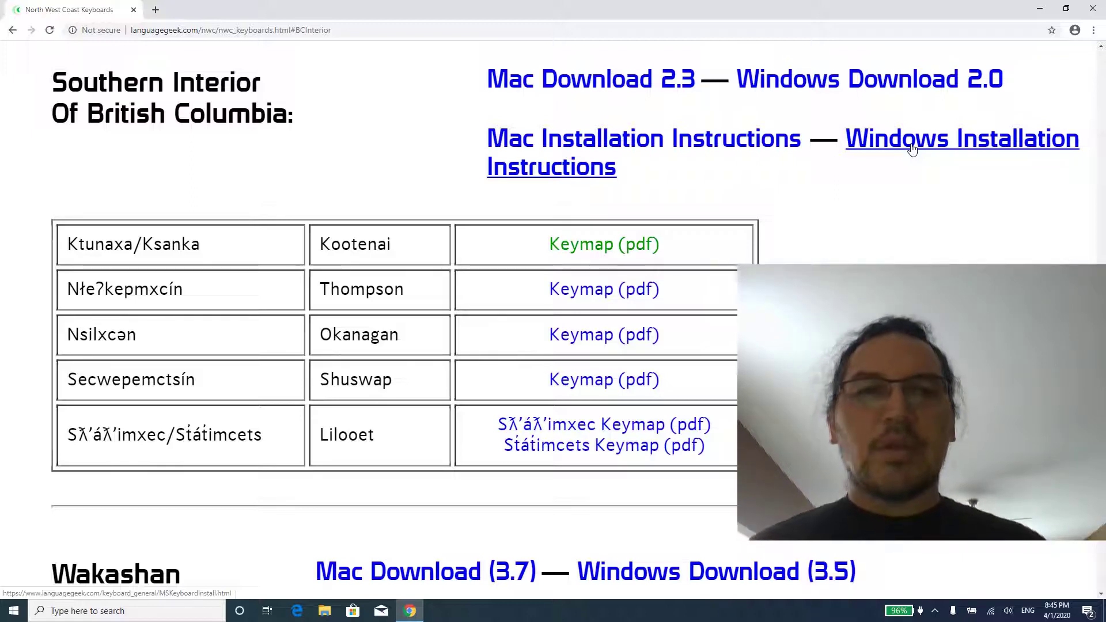
Step: Save the Ktunaxa/Ksanka keymap PDF to the Downloads folder as KtunaxaKsanka
right_click(629, 248)
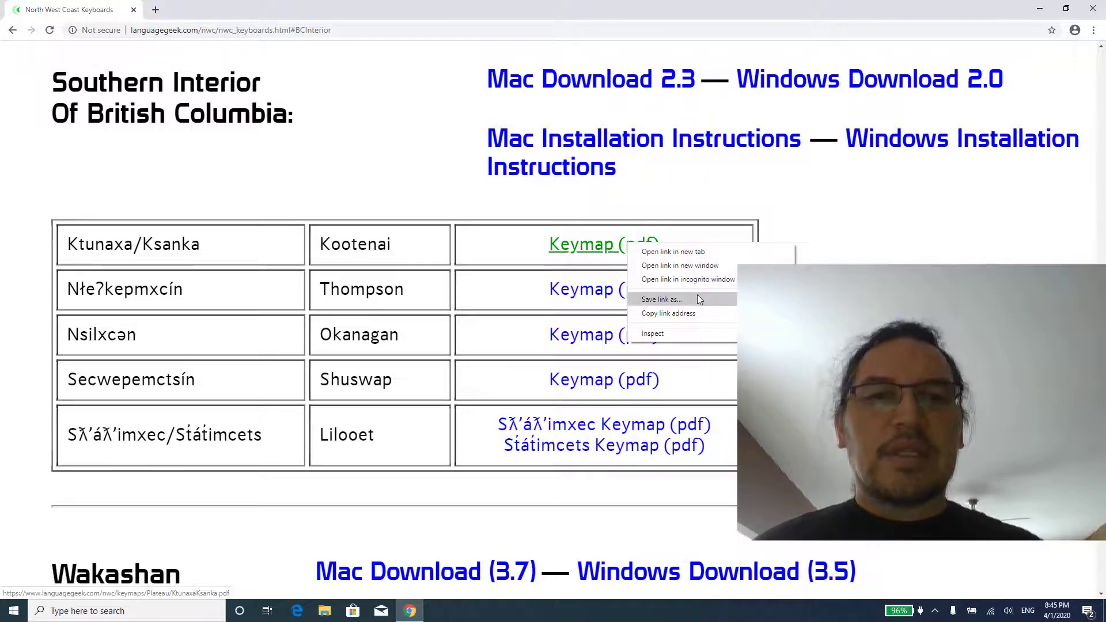
click(662, 299)
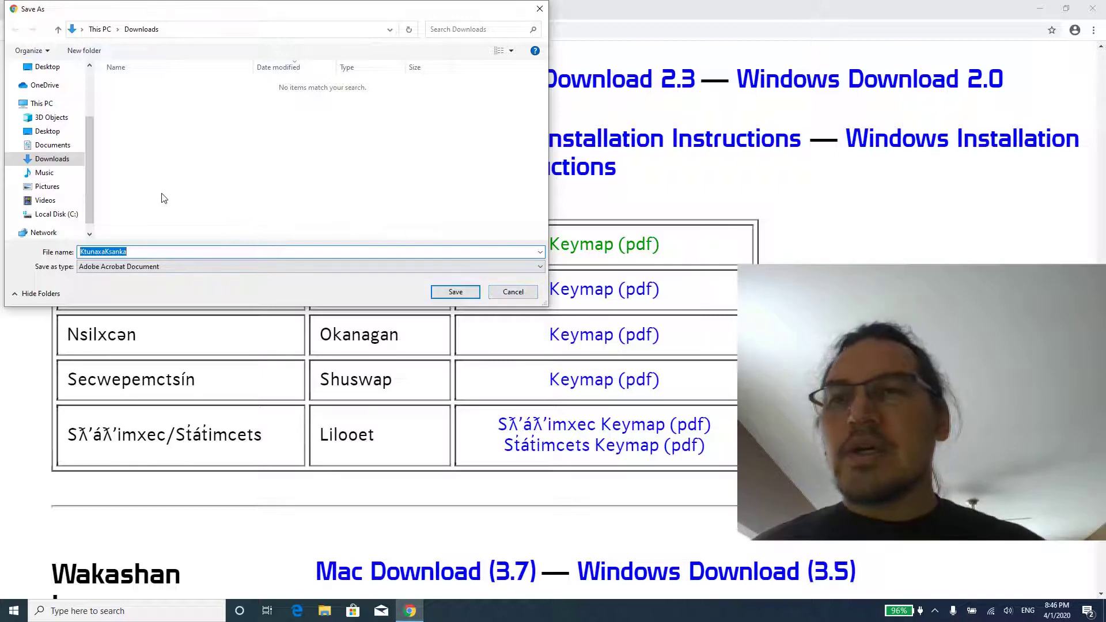
click(449, 290)
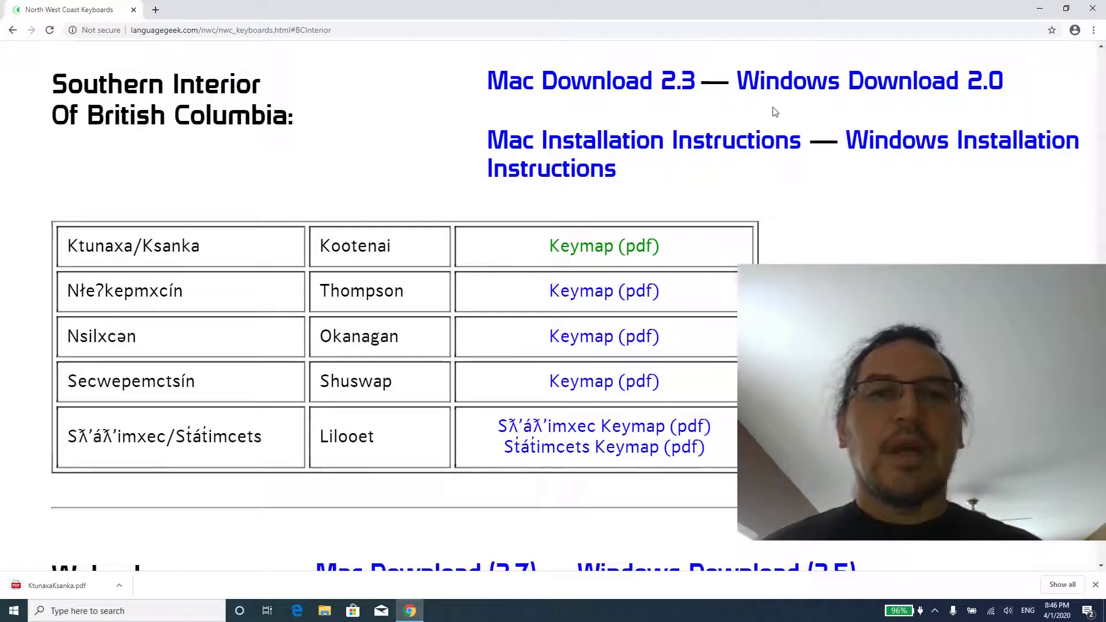
Step: Download the Windows 2.0 keyboard archive for the Southern Interior of British Columbia and open the downloaded zip file
click(834, 81)
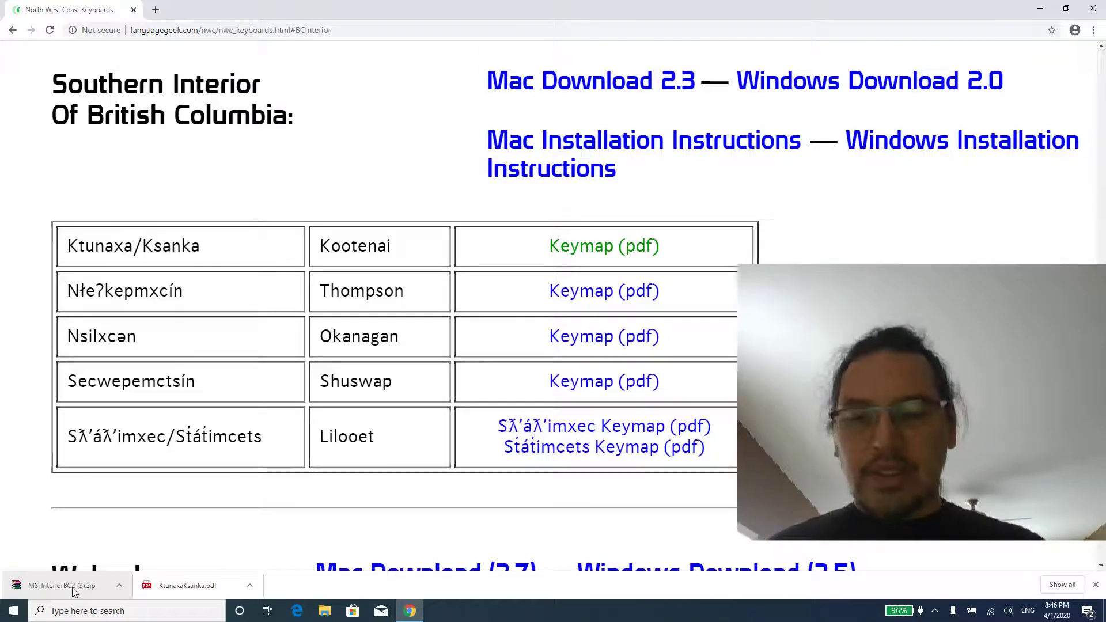
click(73, 586)
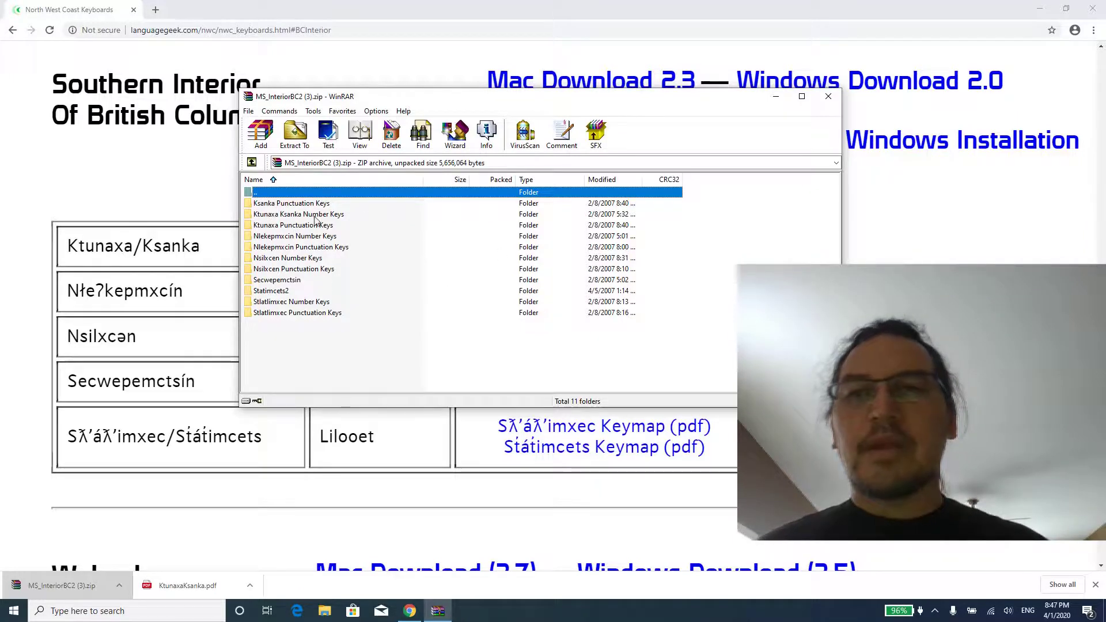
Step: Run setup.exe from the Ktunaxa Punctuation Keys folder, exit the setup wizard without removing or repairing the layout, and close the archive
double_click(298, 225)
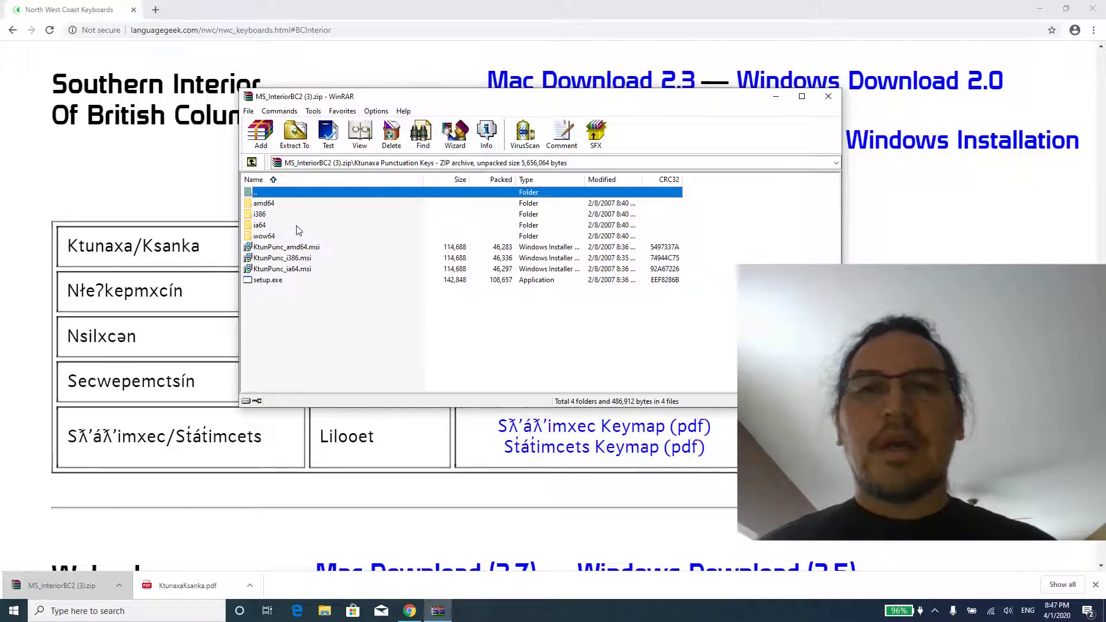
double_click(266, 280)
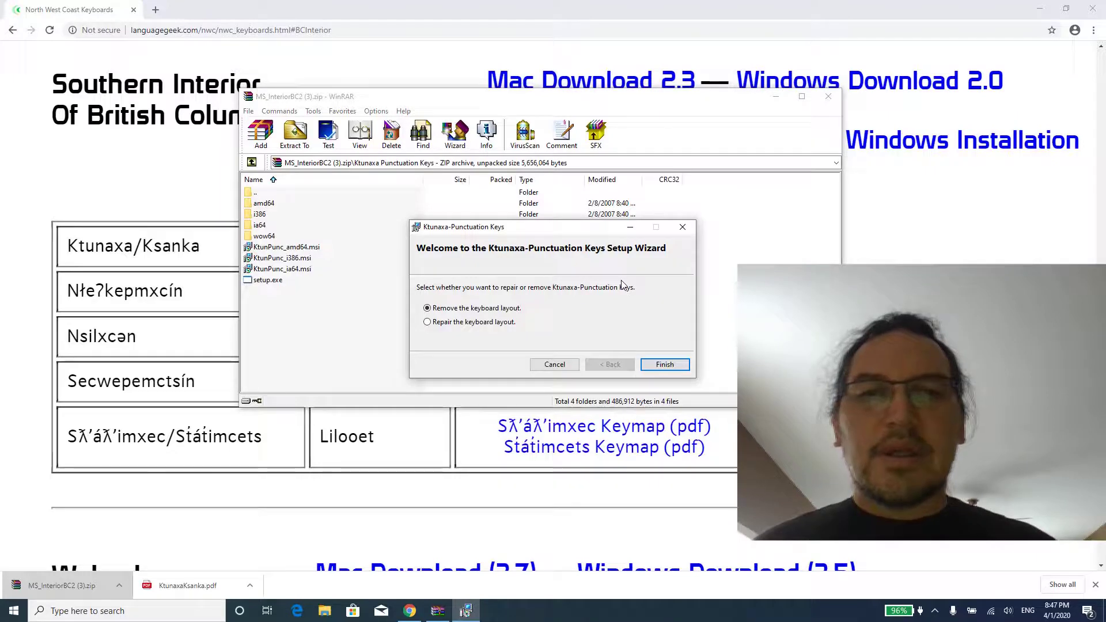
click(569, 370)
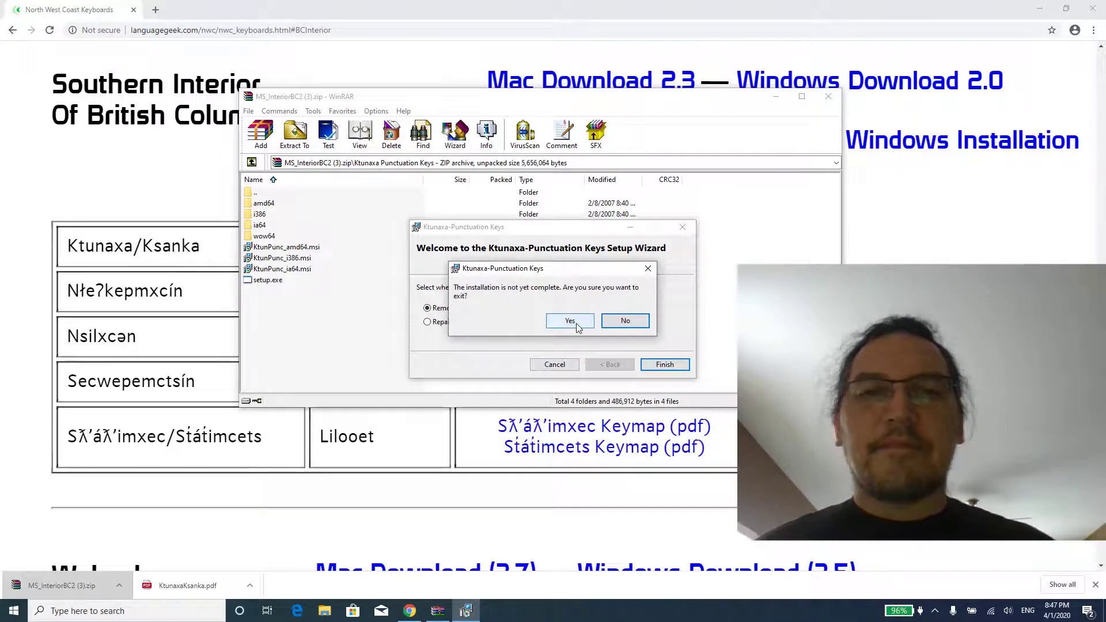
click(568, 322)
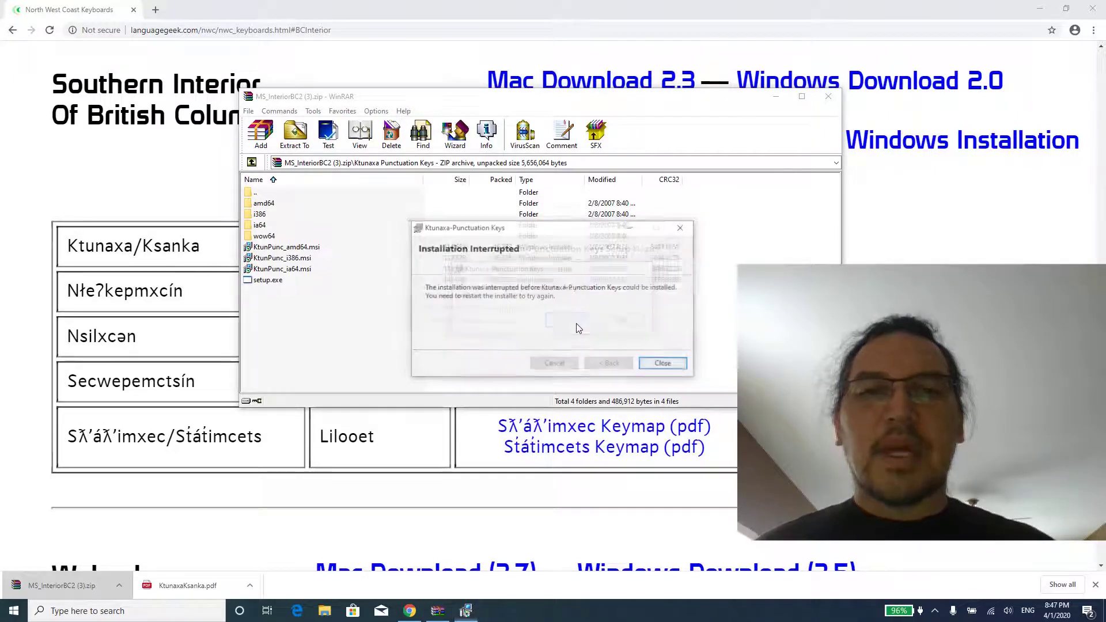
click(678, 367)
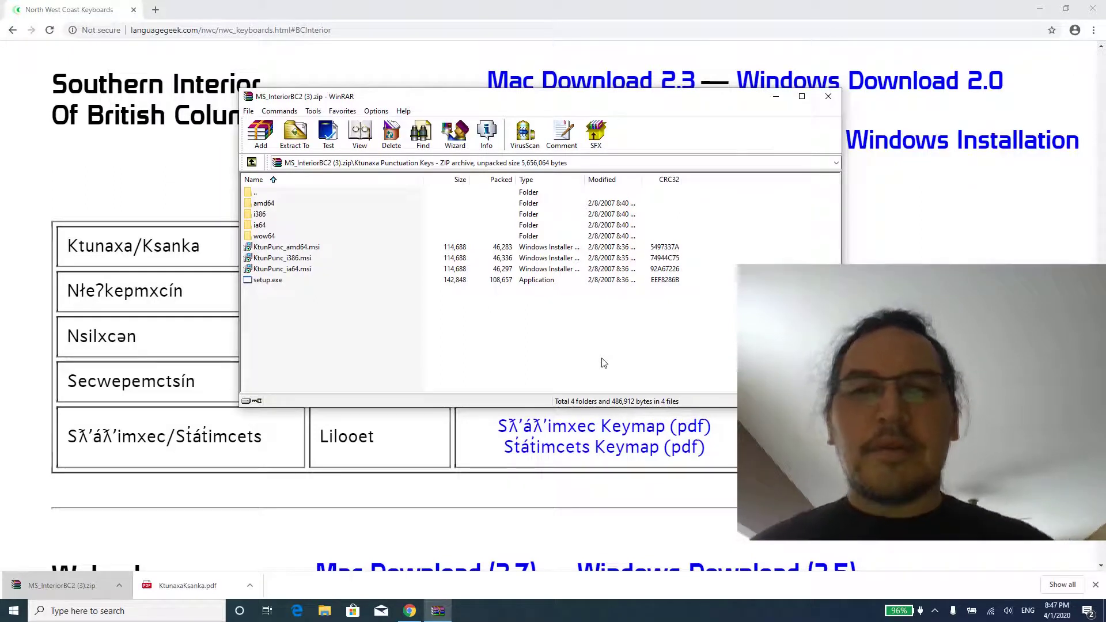
click(828, 96)
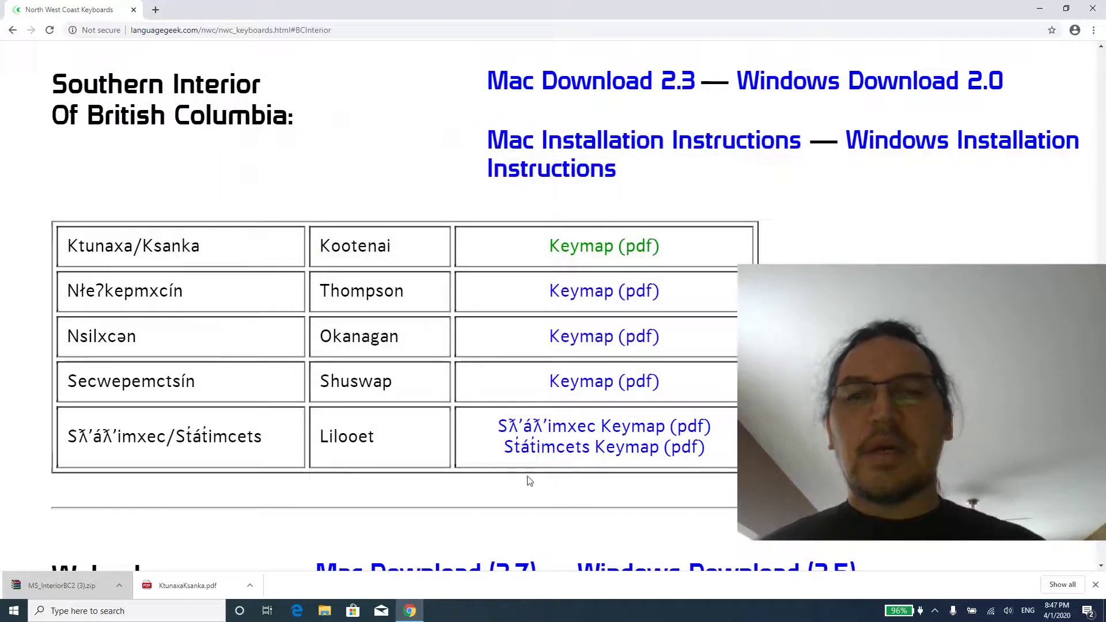
Step: Minimize the browser and switch to Word with a new blank document
click(1039, 11)
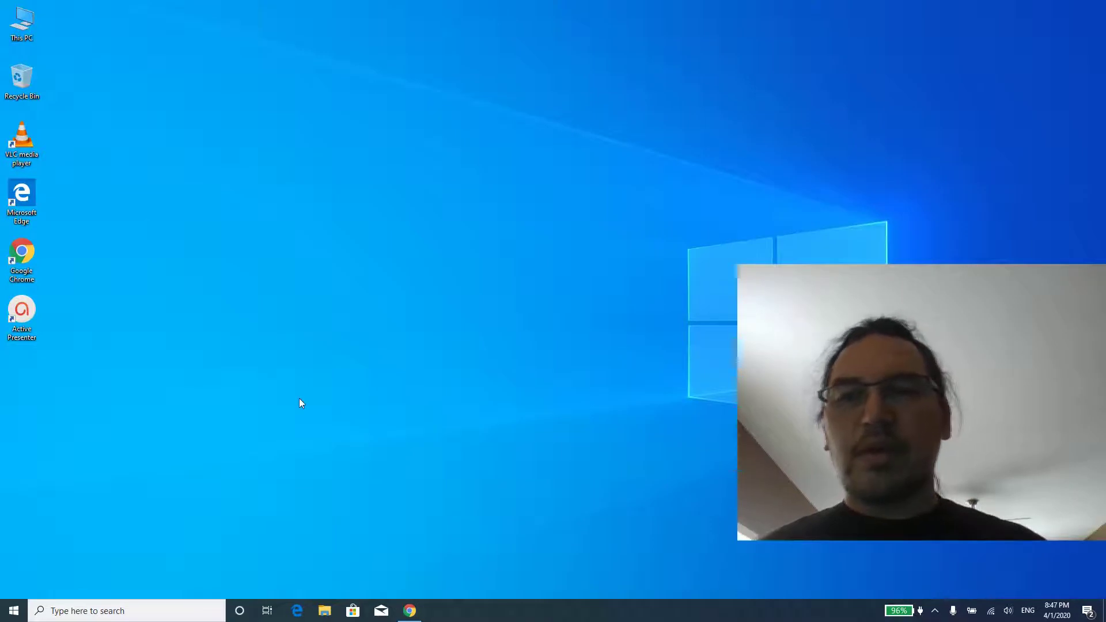
click(17, 615)
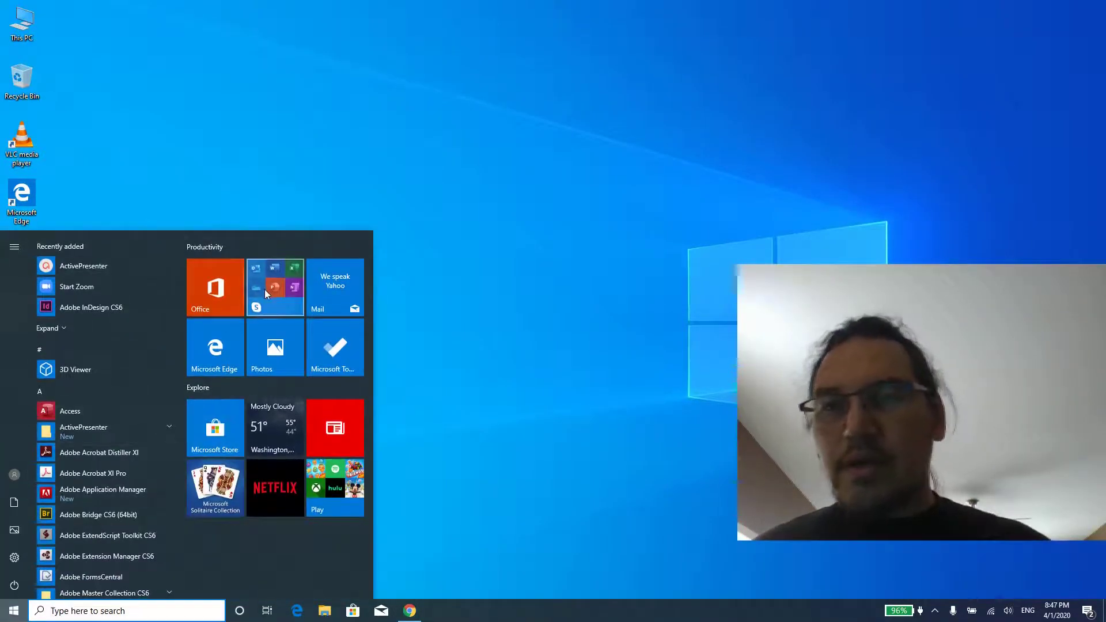
click(268, 300)
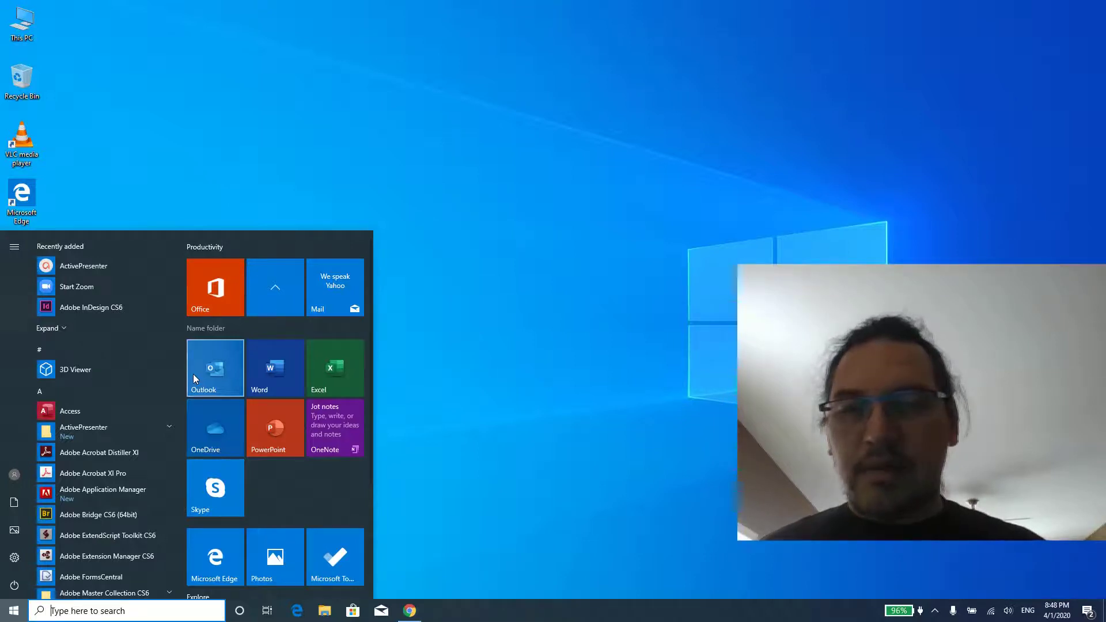
click(273, 364)
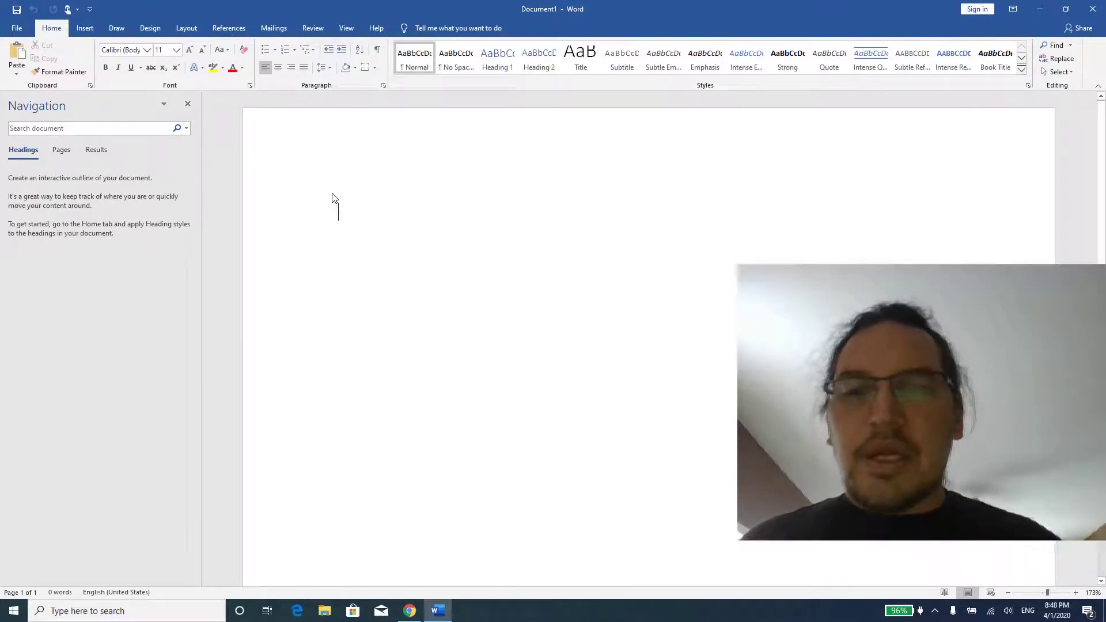
Step: Enter separate lines of repeated grave accents, opening square brackets, apostrophes and forward slashes in the blank document
text(`````````)
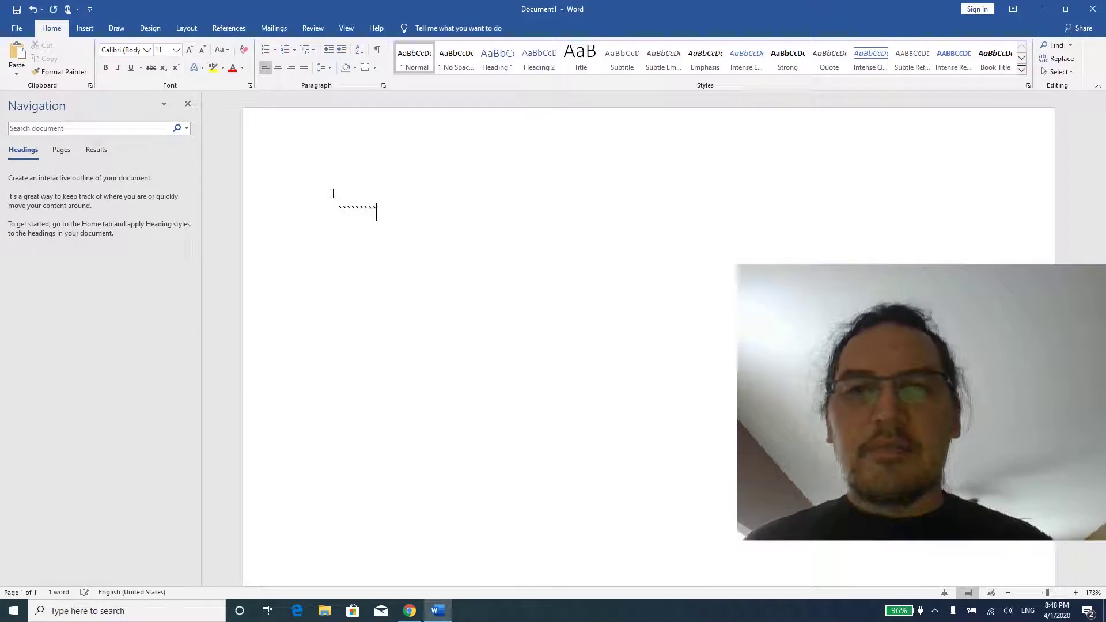
key(Return)
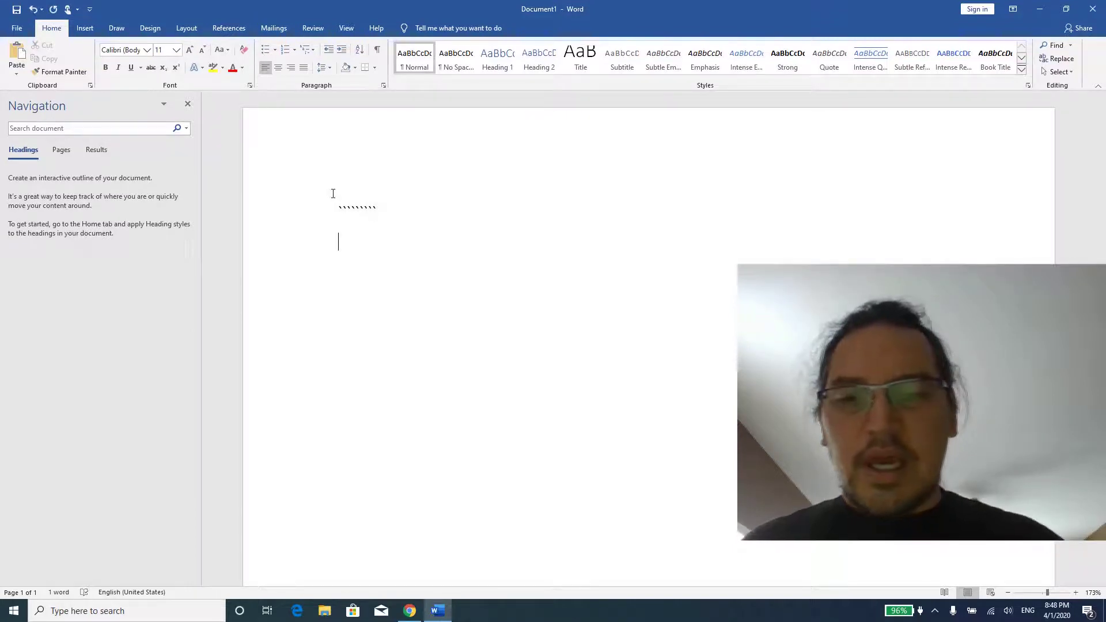
text([[[[[[[[[[[)
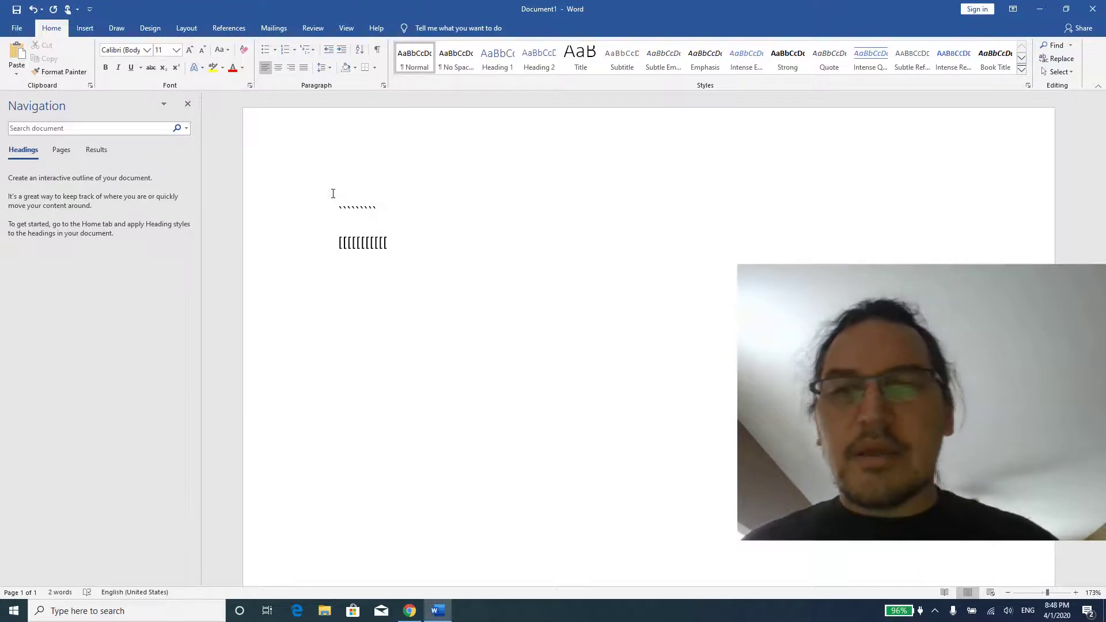
key(Return)
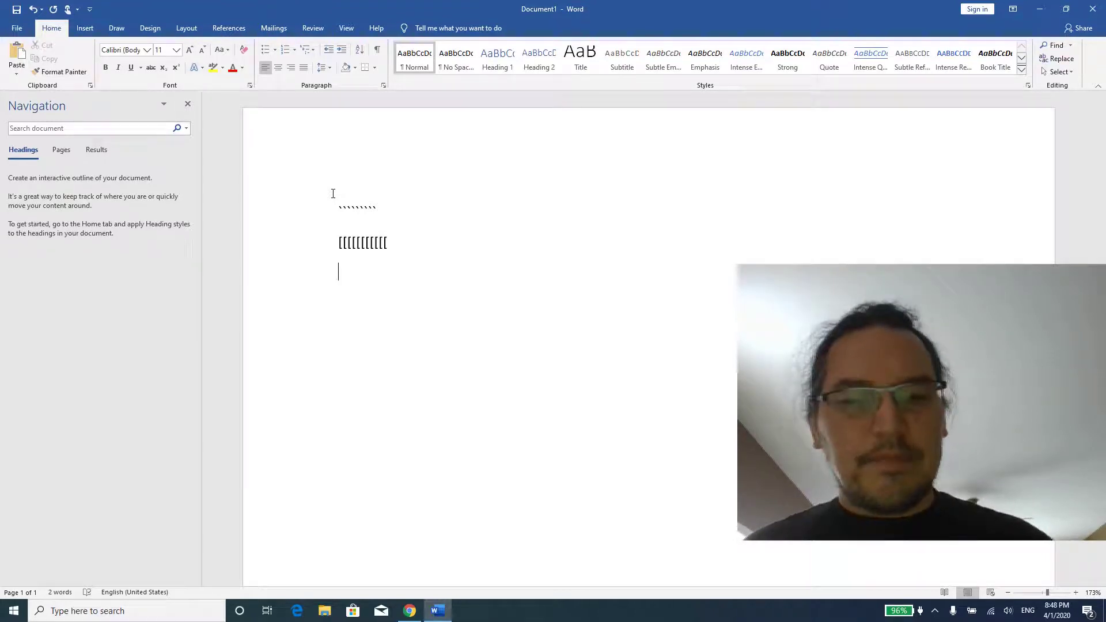
text('''''''')
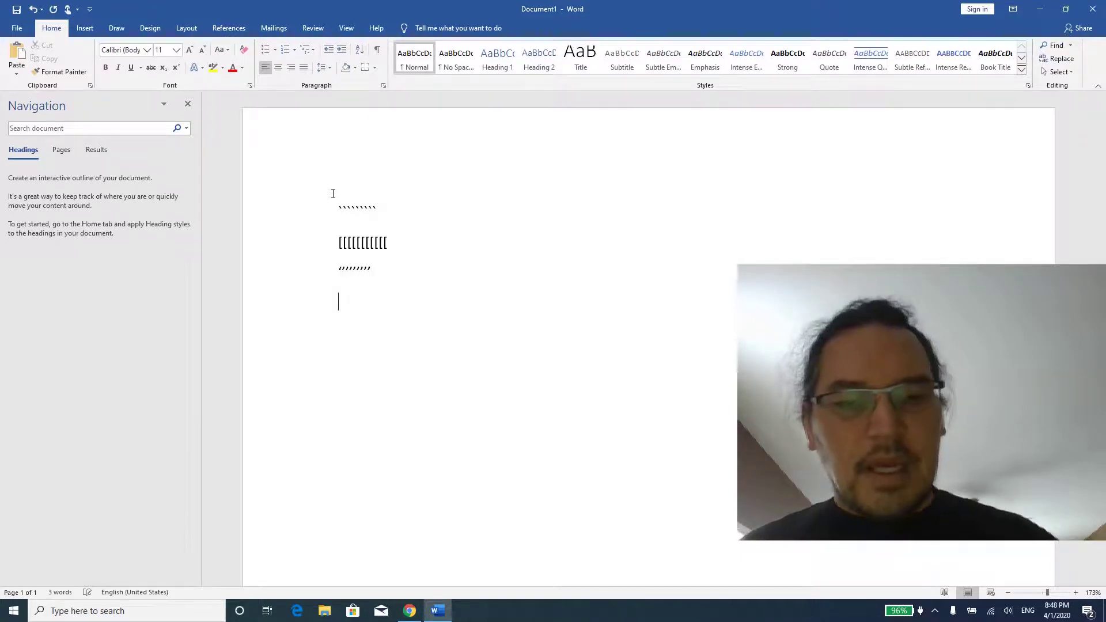
text(////////)
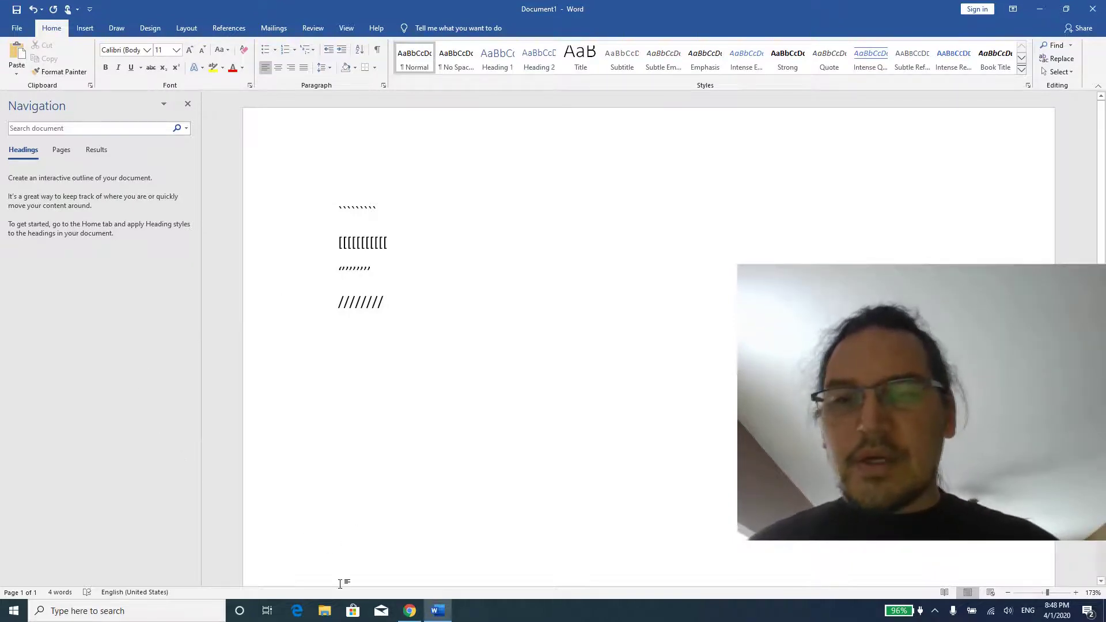
Step: Switch to Chrome, open the downloaded KtunaxaKsanka.pdf and examine the Ktunaxa/Ksanka Keyboard Layout (Punctuation Keys) on its second page
key(alt+Tab)
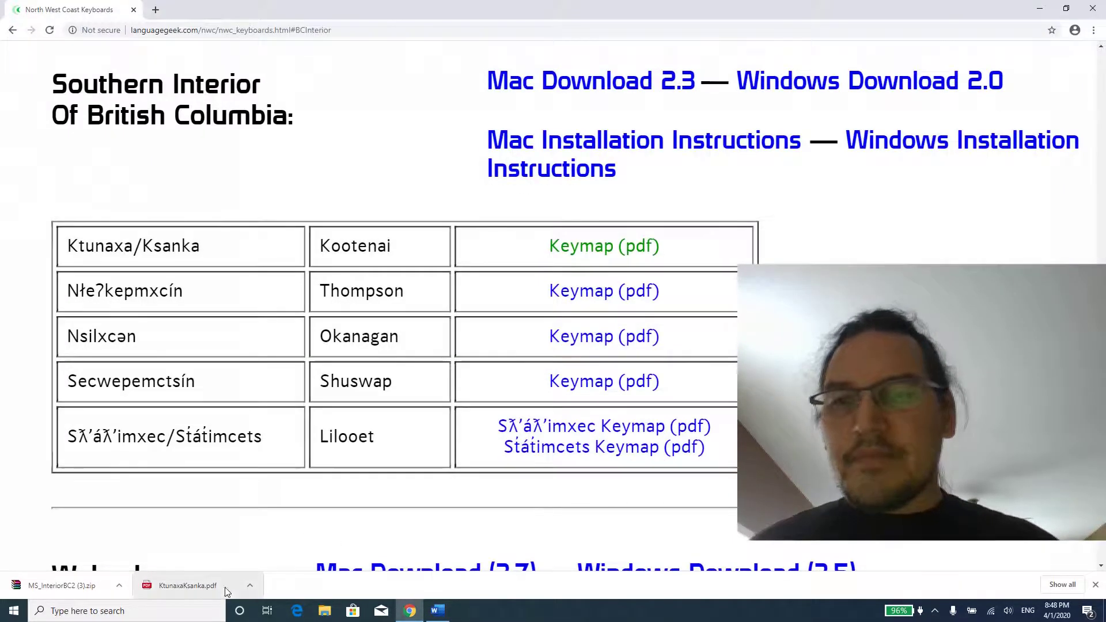
click(206, 585)
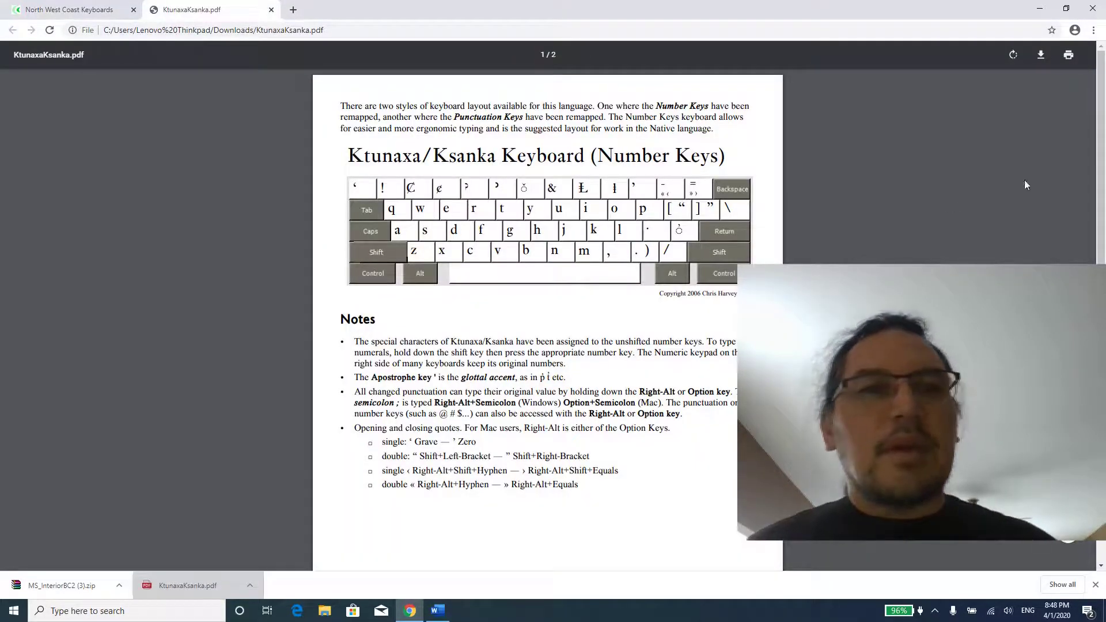
scroll(1102, 132, down, 9)
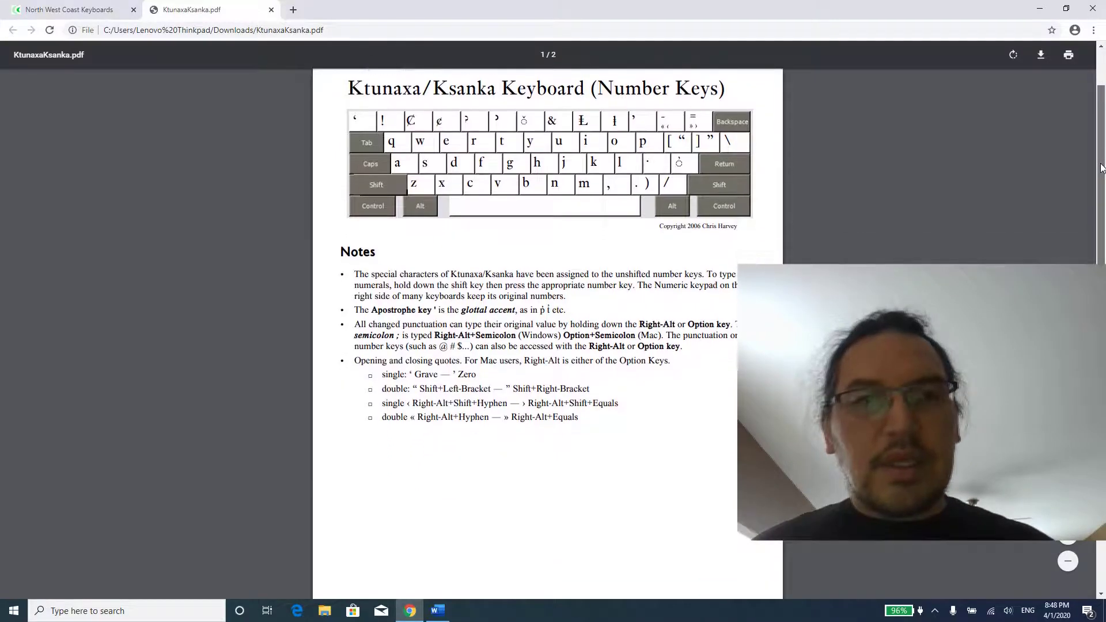
scroll(1102, 132, down, 3)
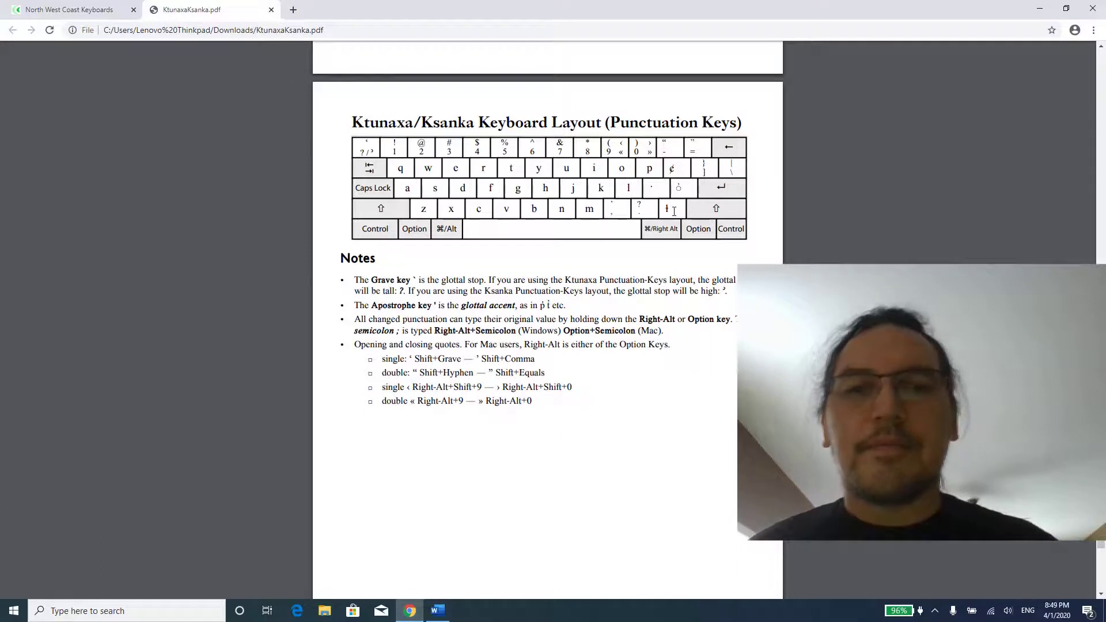
Step: Return to the Word document and switch the input language to English (Canada) with the Ktunaxa-Punctuation Keys keyboard
click(442, 609)
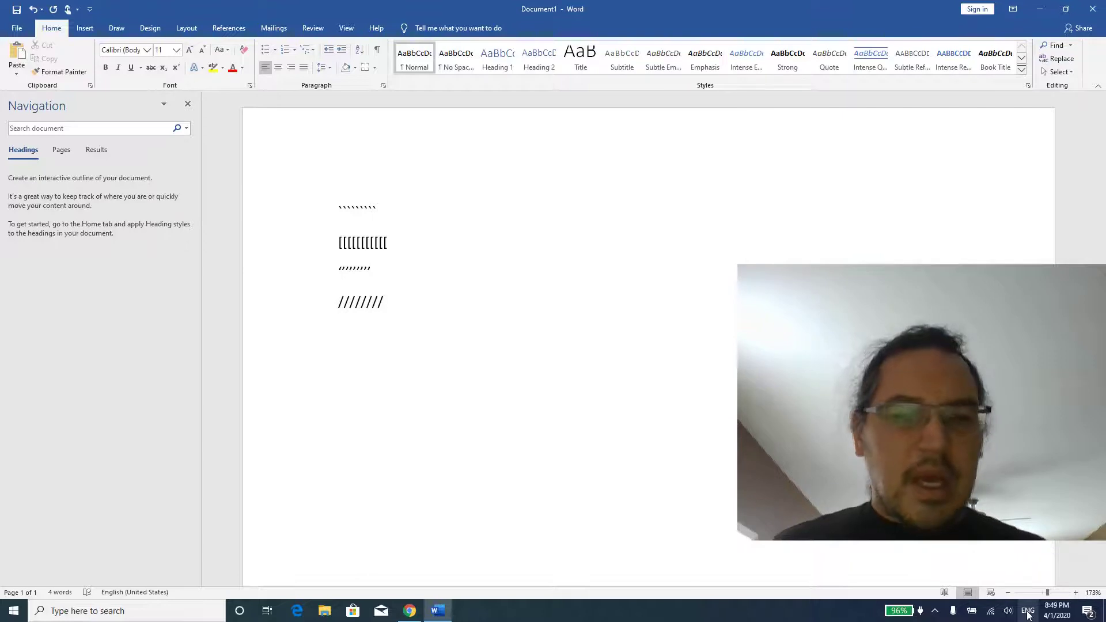
mouse_move(1033, 613)
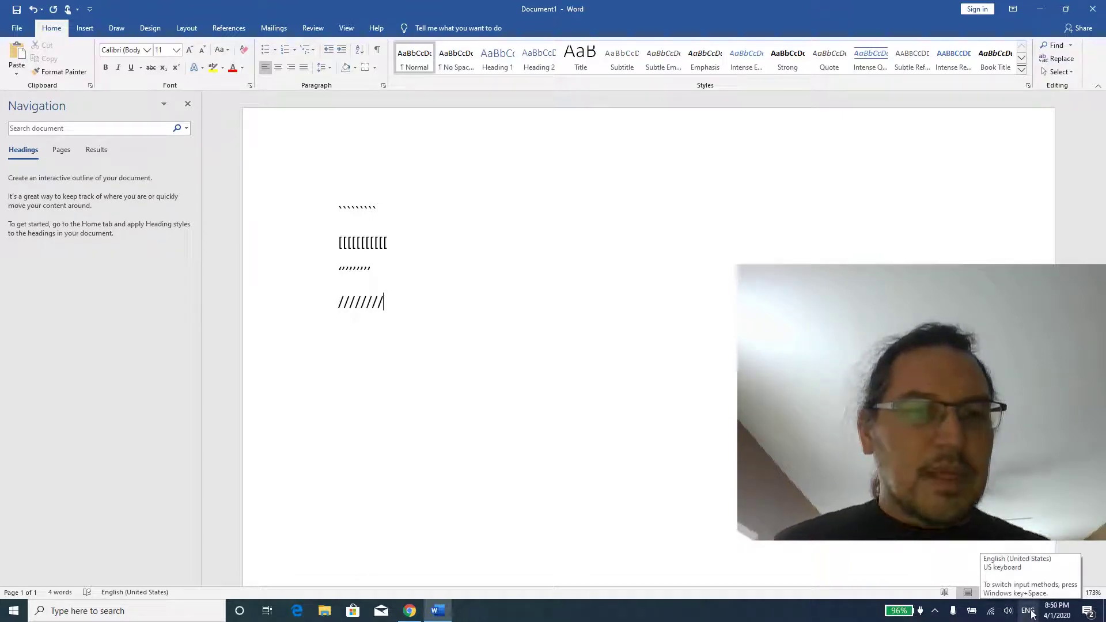
click(1029, 611)
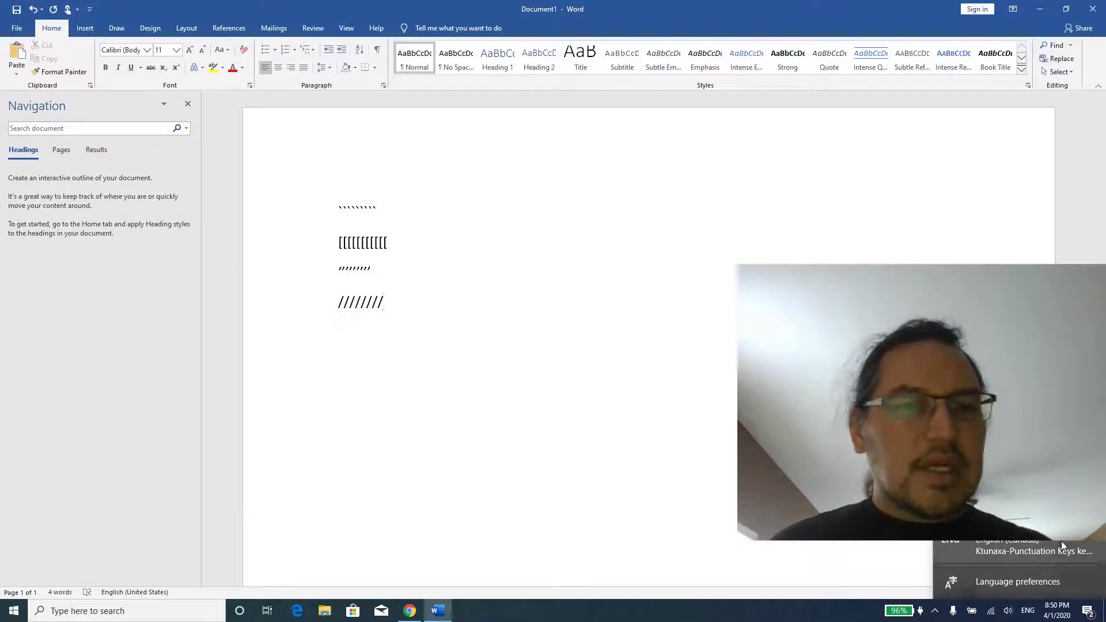
click(1034, 553)
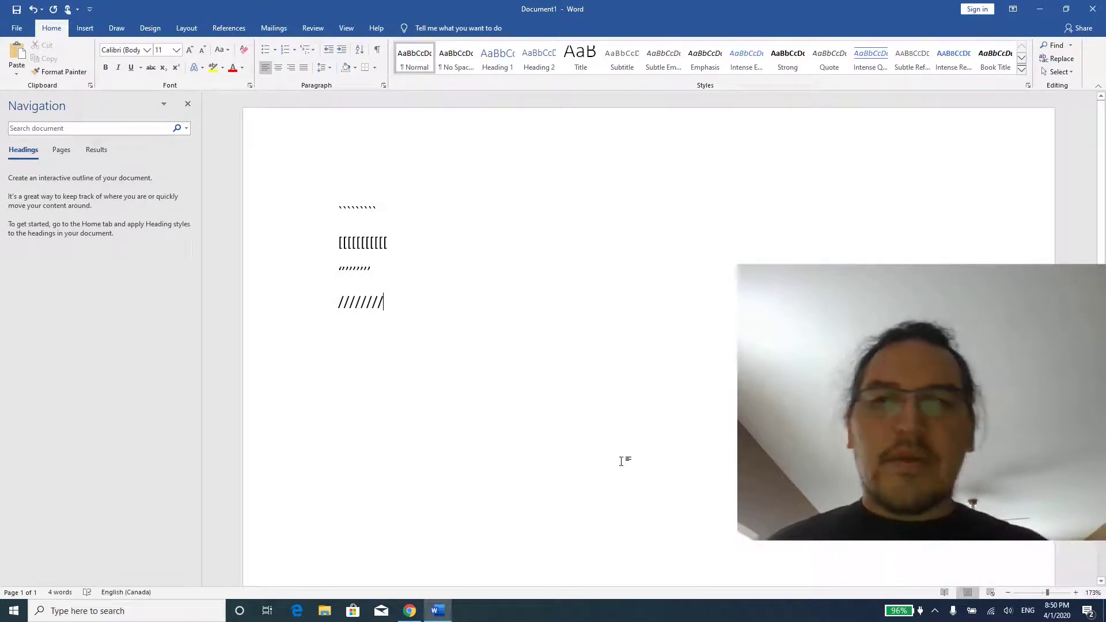
Step: Add a line of seven glottal stops (ʔ) and a line of seven ȼ characters below the slashes, consulting the keymap
click(425, 362)
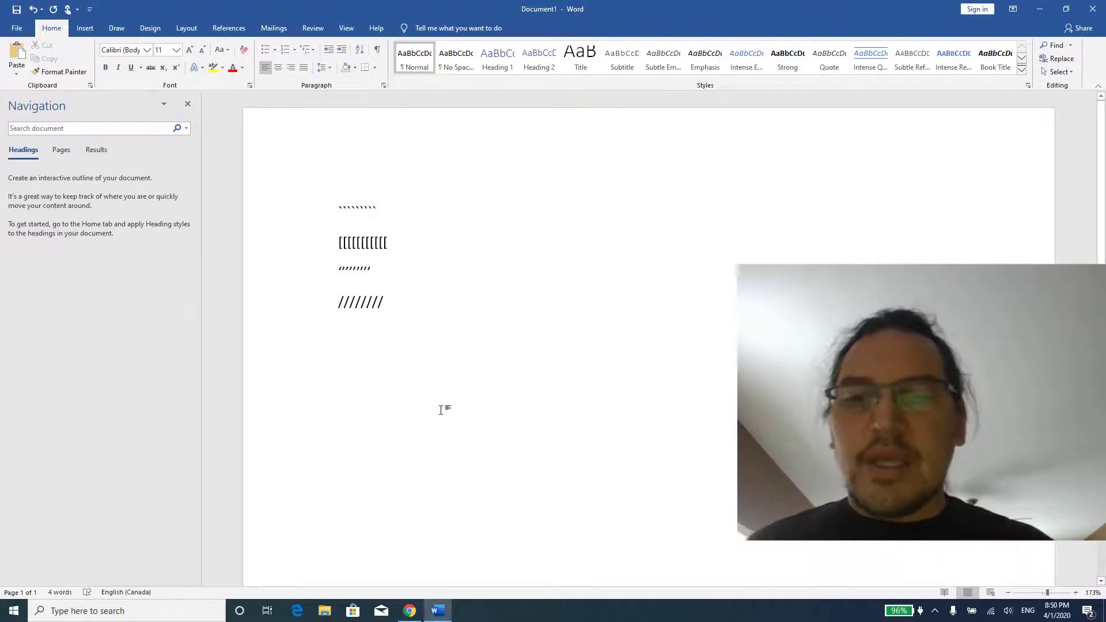
text(???????)
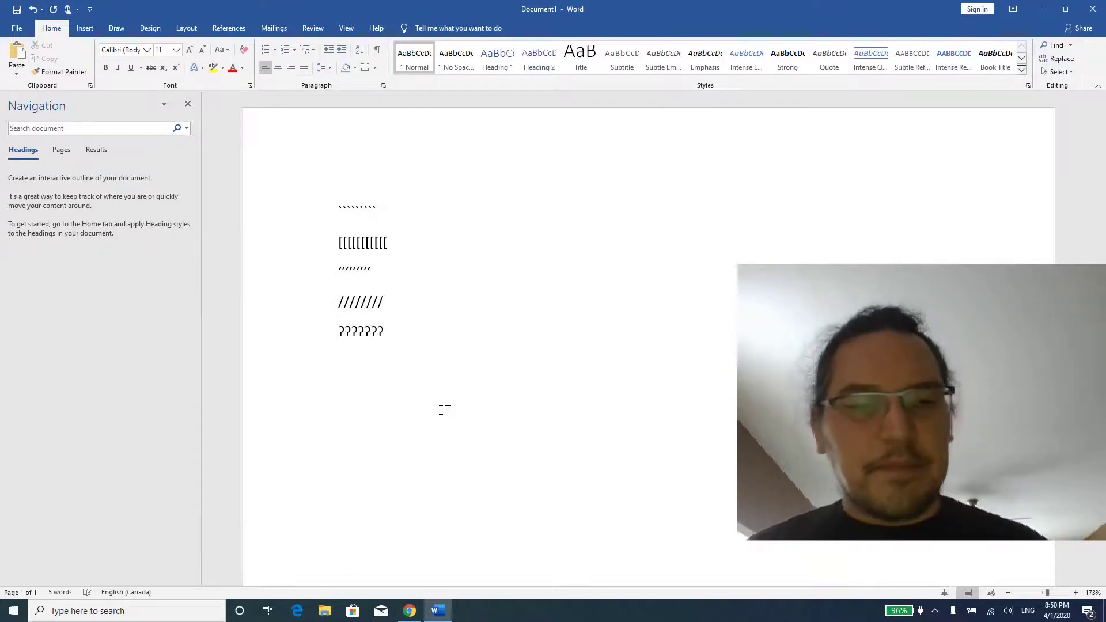
key(Return)
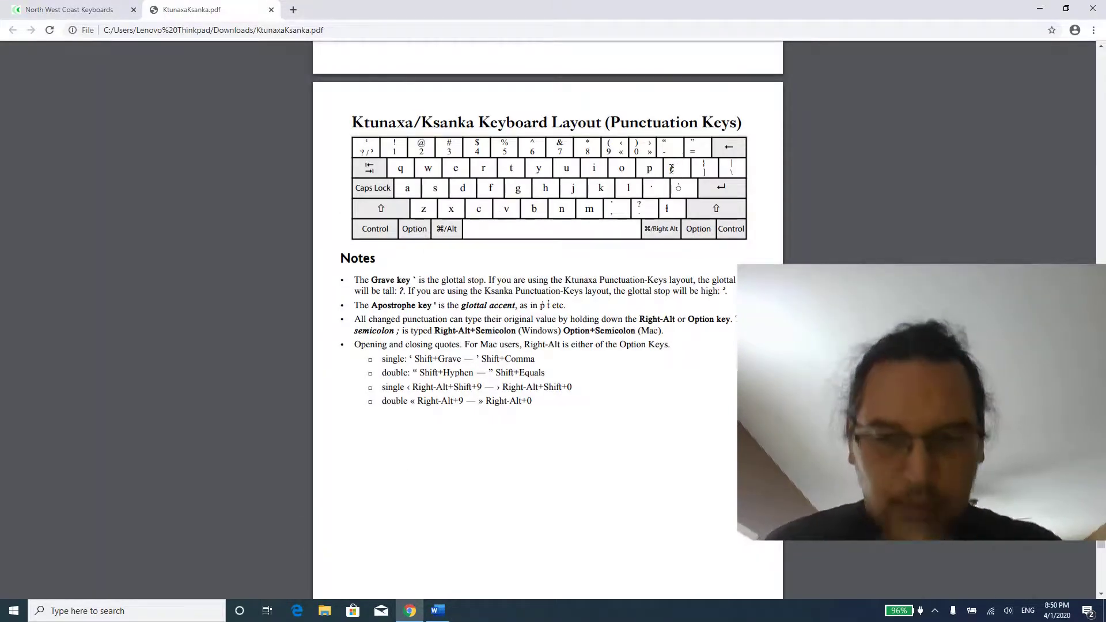
key(alt+Tab)
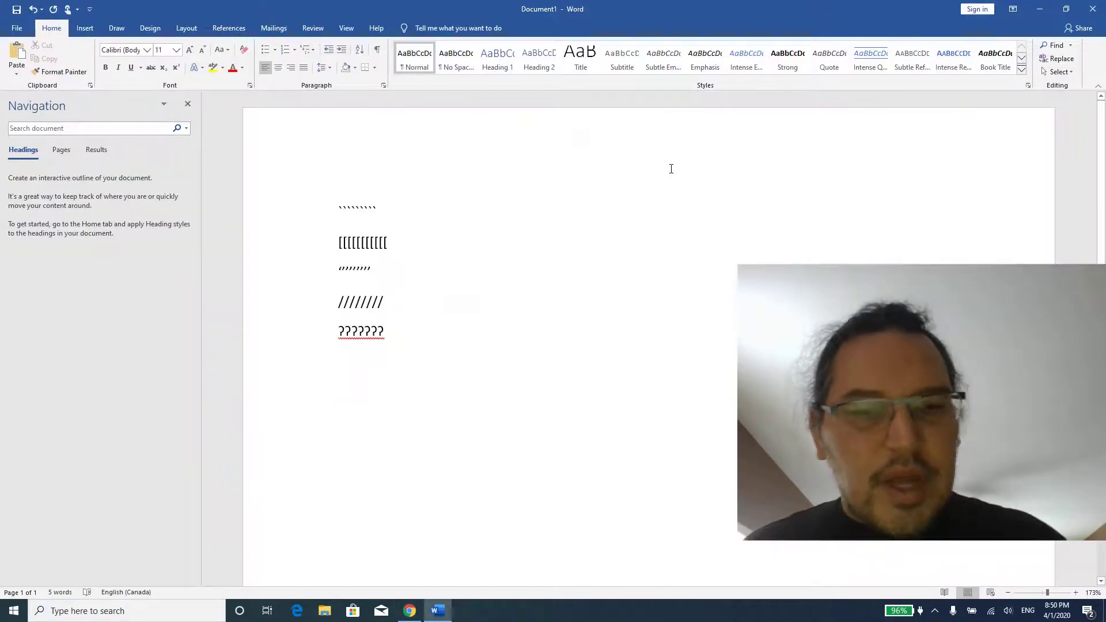
text(ȼȼȼȼȼȼȼ)
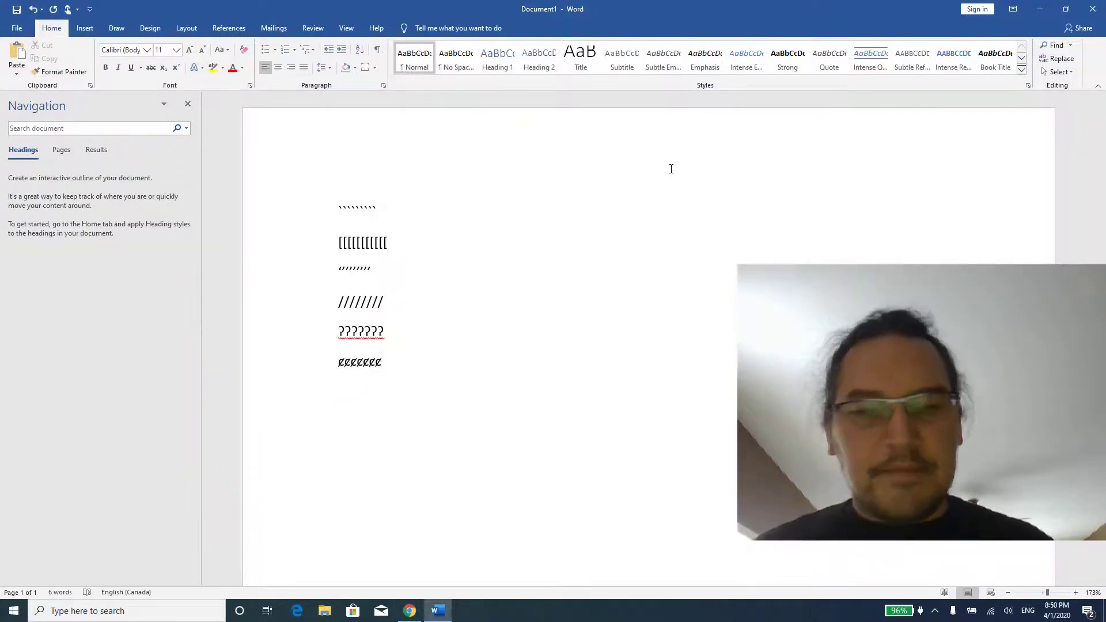
Step: Check the glottal accent in the keymap PDF and enter k and q with the glottal accent on a new line in Word
key(alt+Tab)
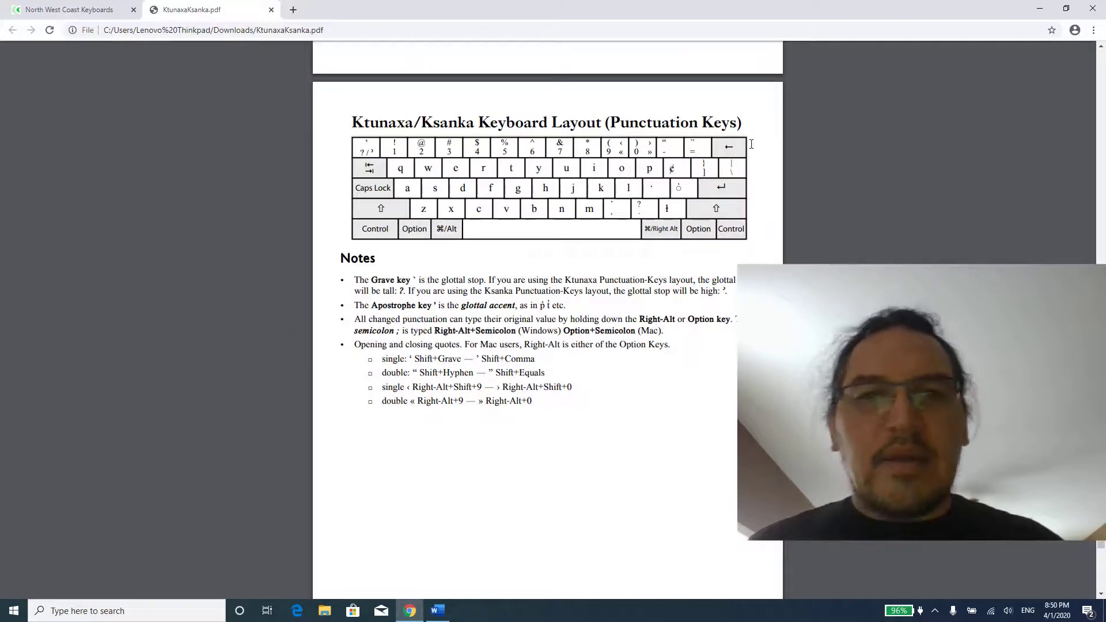
key(alt+Tab)
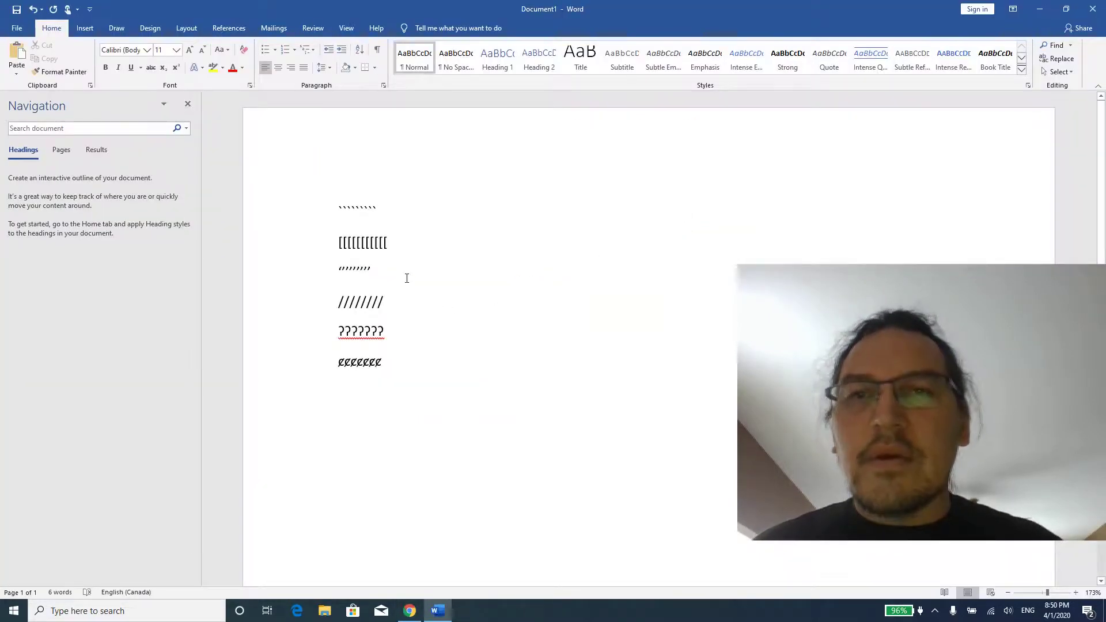
key(alt+Tab)
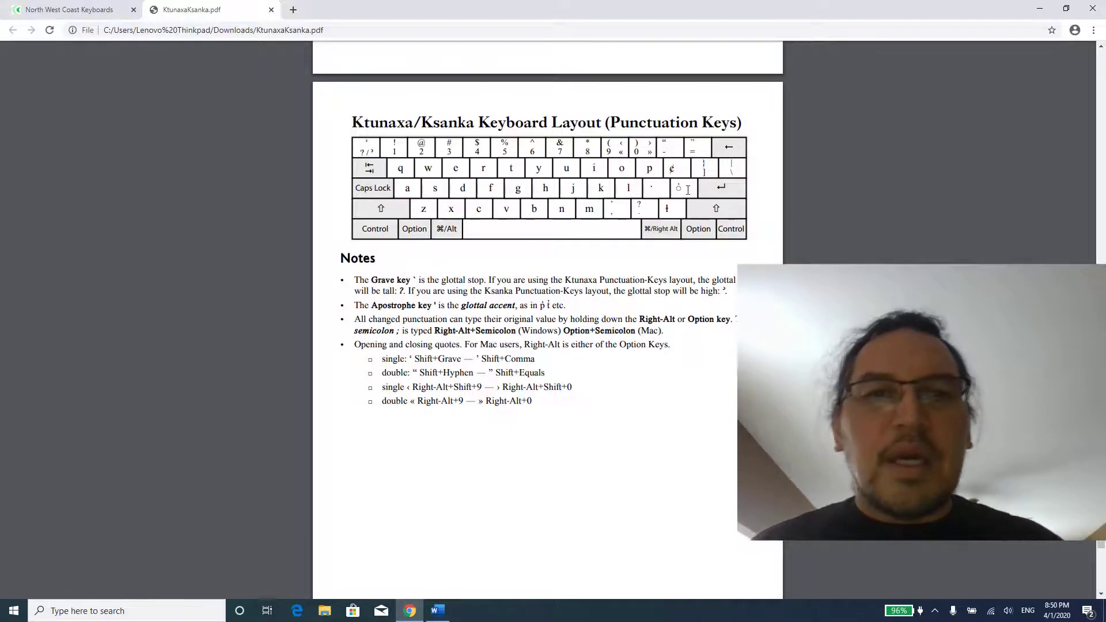
key(alt+Tab)
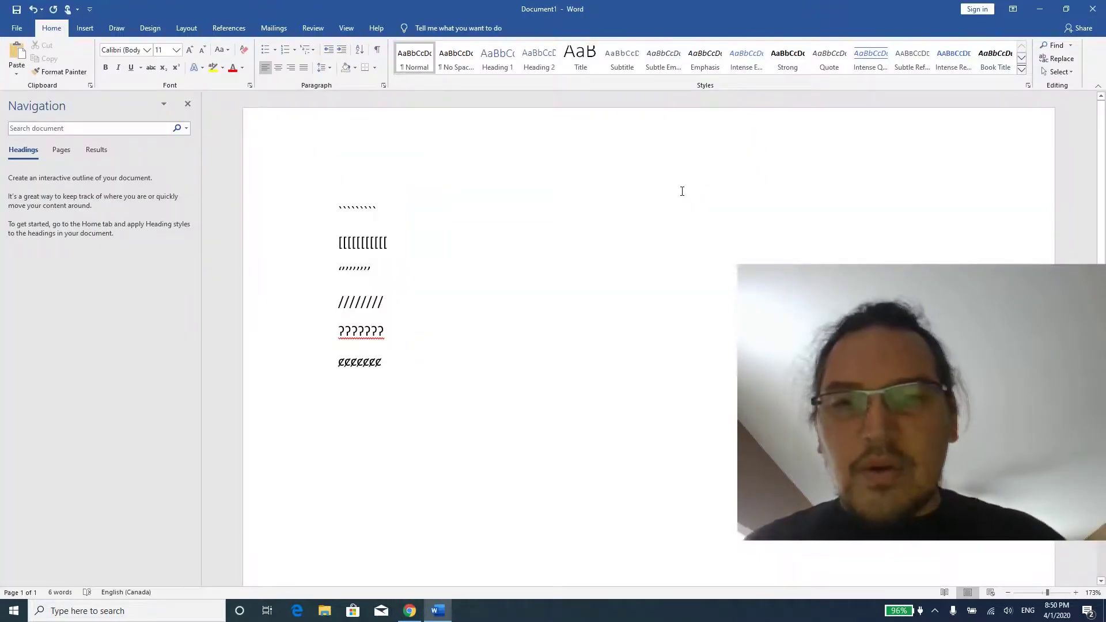
text(k̓)
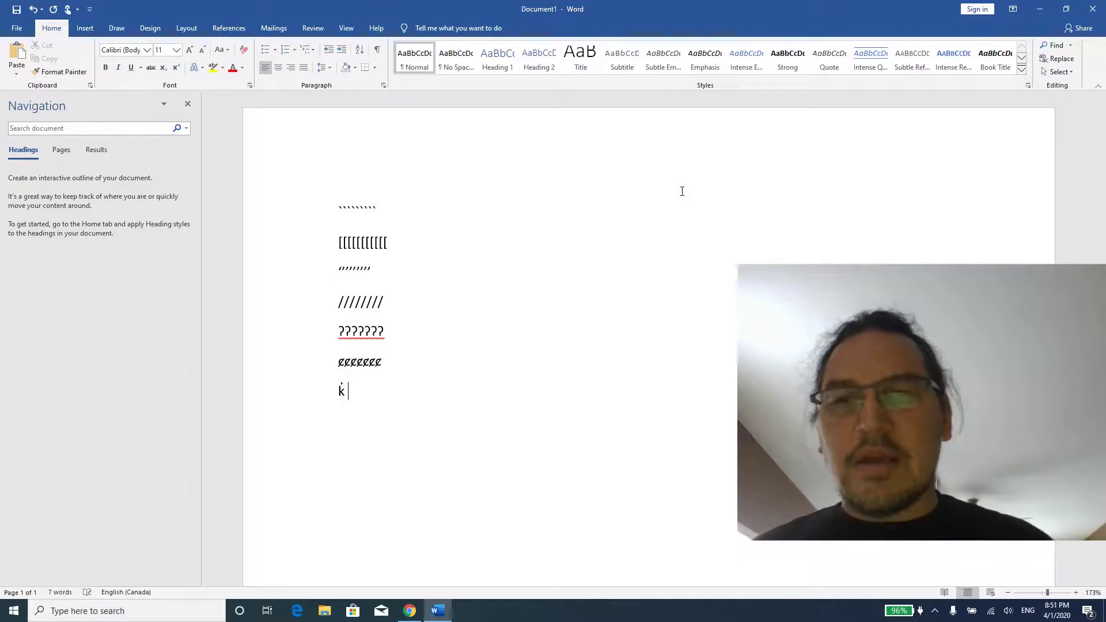
text(q̇)
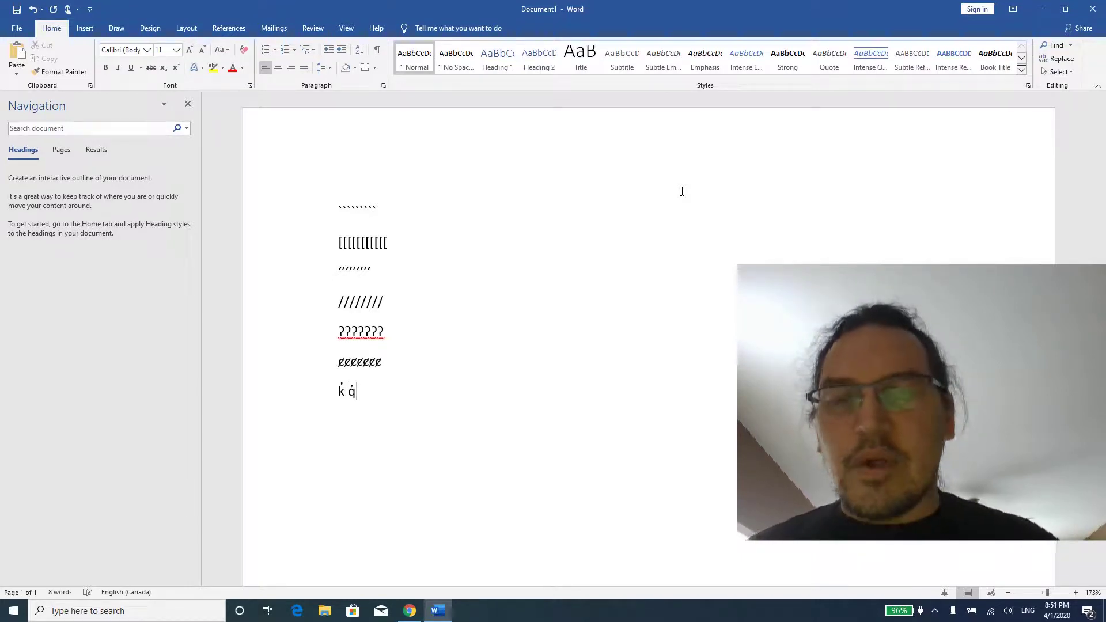
Step: Add p and ȼ with the glottal accent after the accented k and q, and start a new line
text( p)
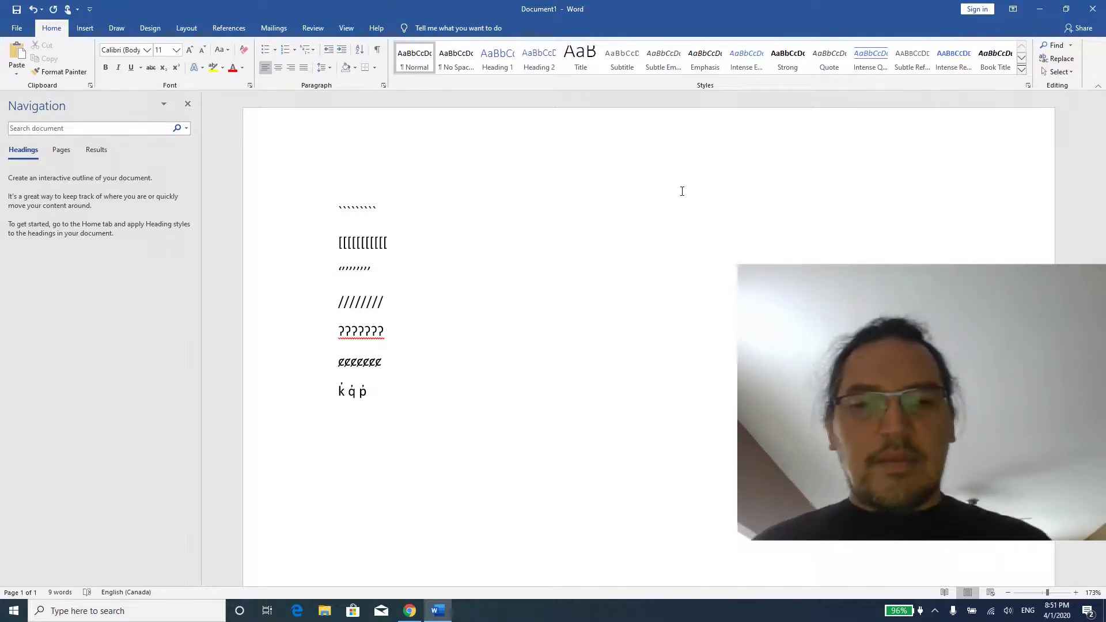
text( ż)
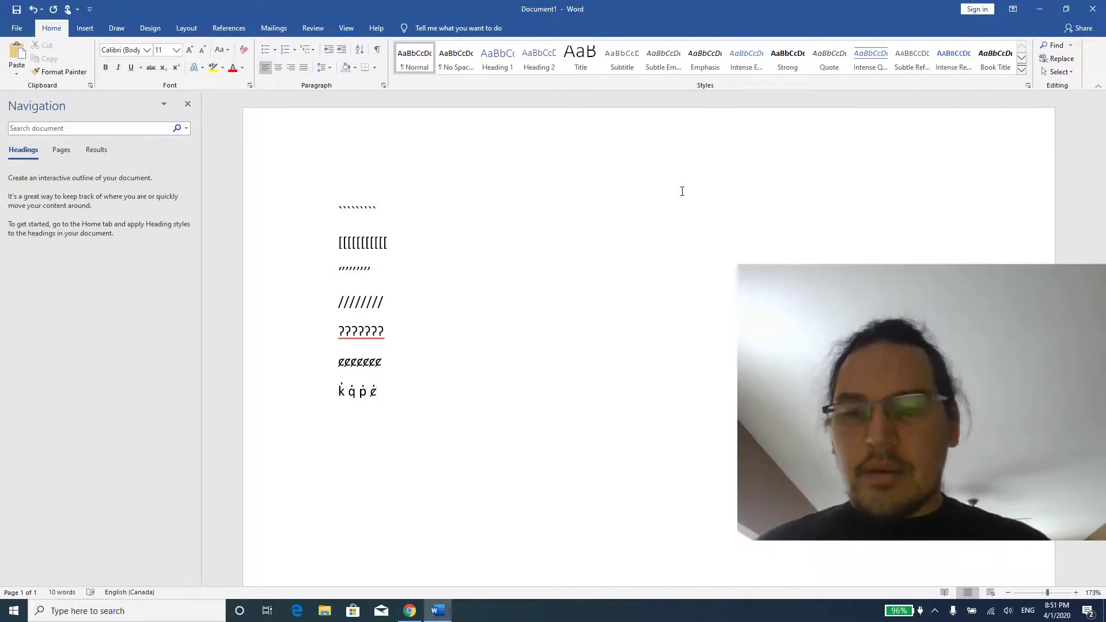
key(Return)
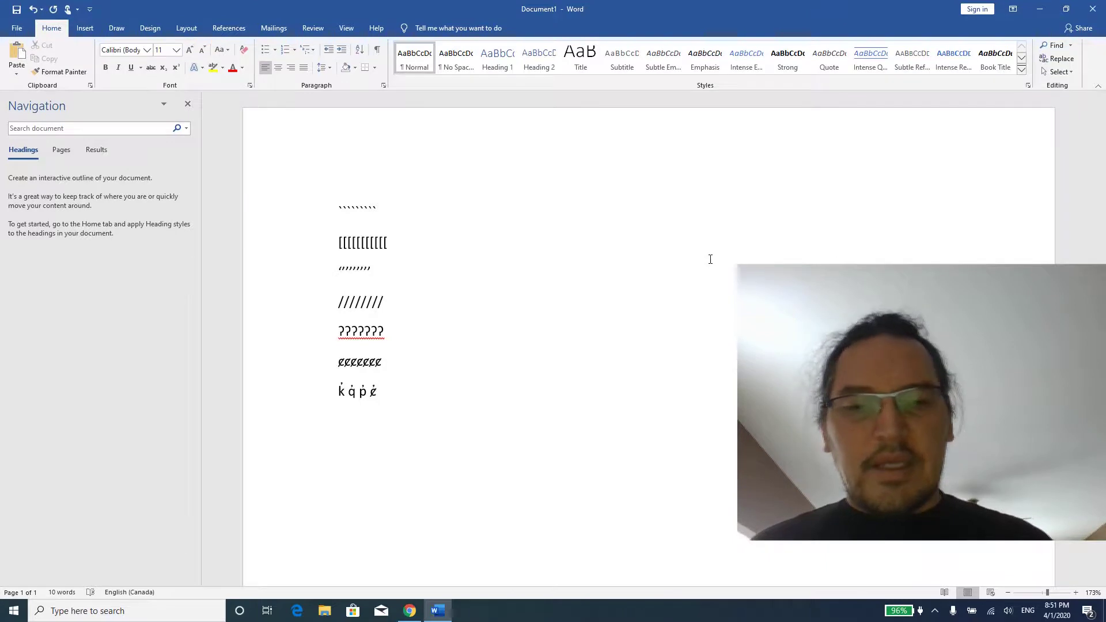
Step: Check the barred l (ⱡ) in the keymap PDF and enter a line of six ⱡ characters in Word
key(alt+Tab)
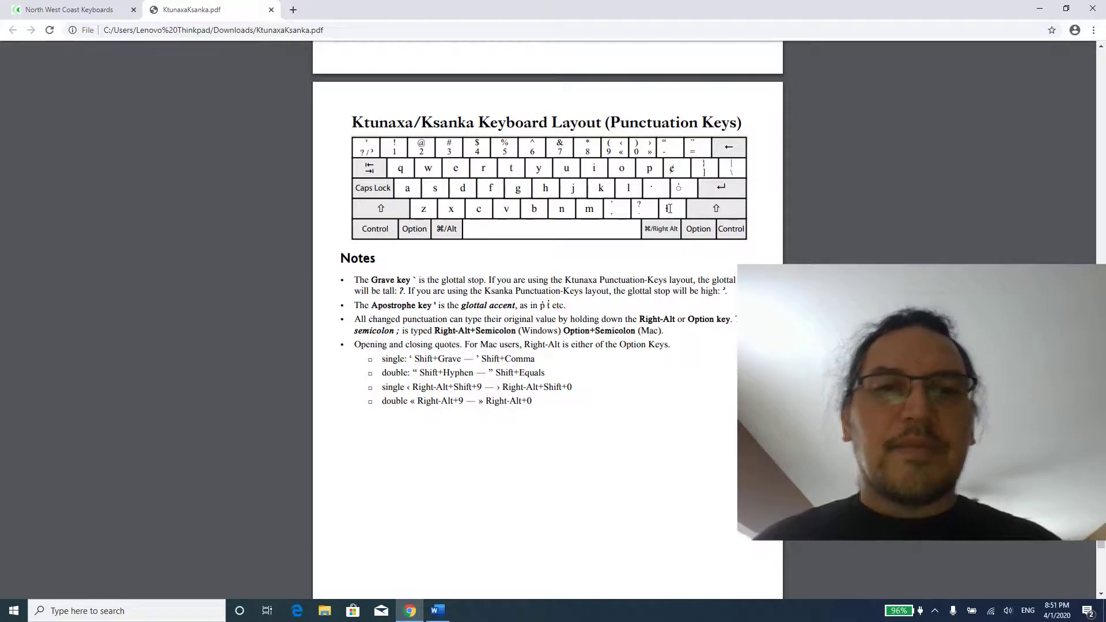
key(alt+Tab)
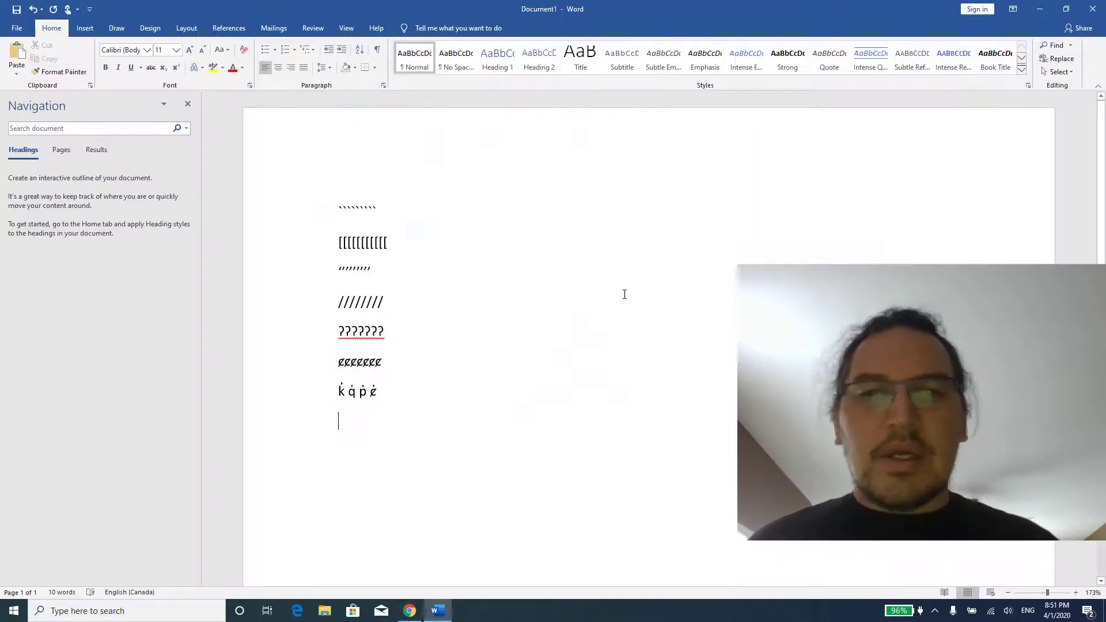
text(łłłłłł)
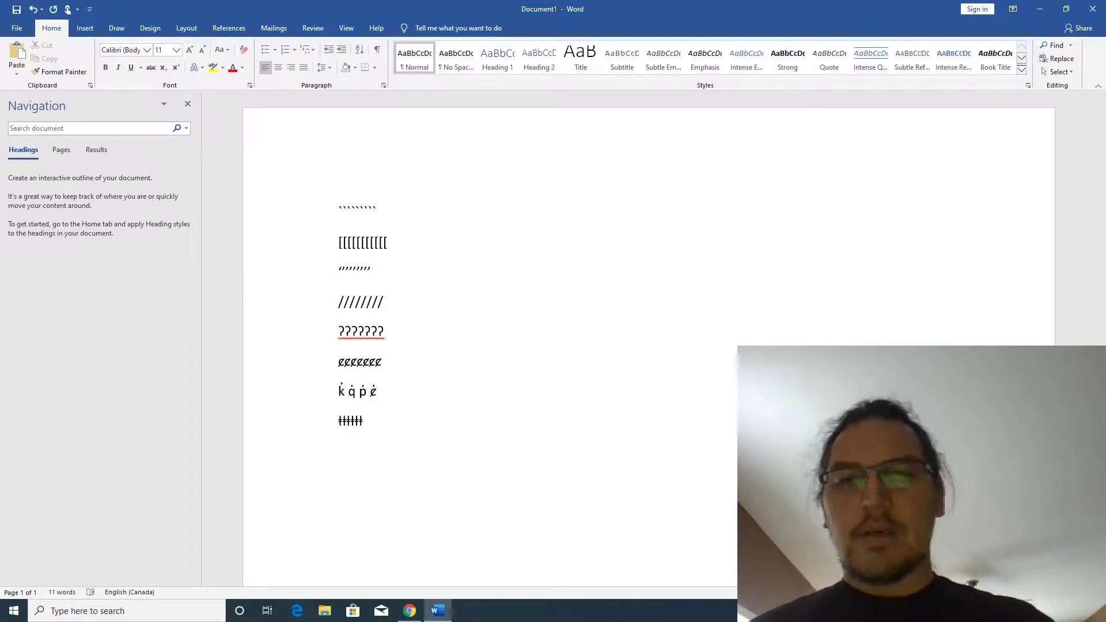
Step: Restore the numbered recap list below the ⱡ line using undo and redo, from "Locate the font - language geek Ktunaxa" through "Switched keyboards."
key(ctrl+z)
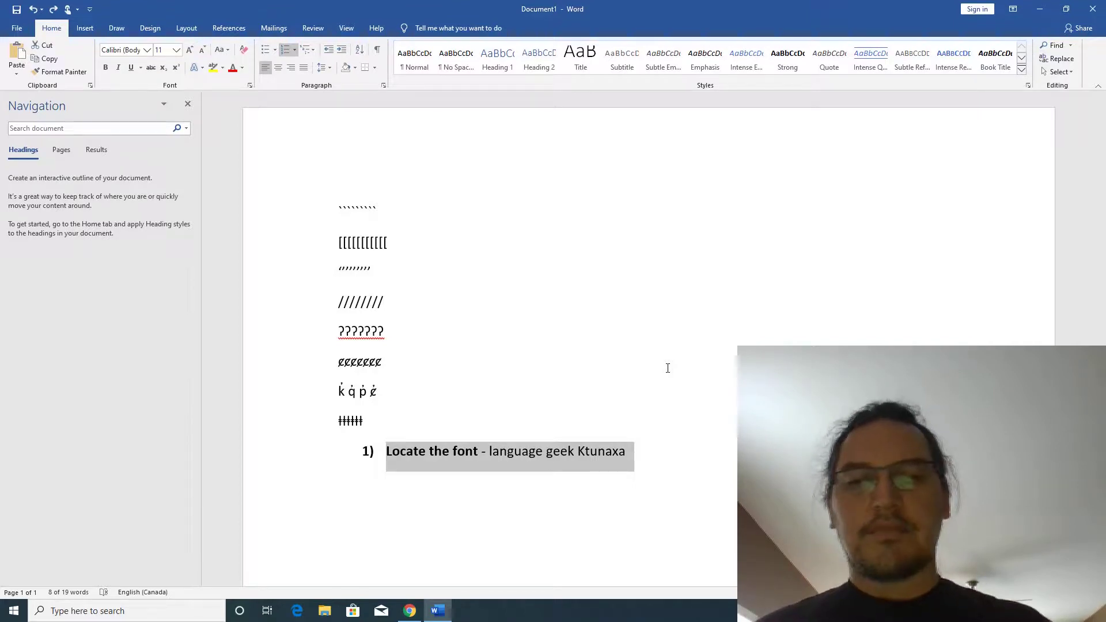
key(ctrl+y)
key(ctrl+z)
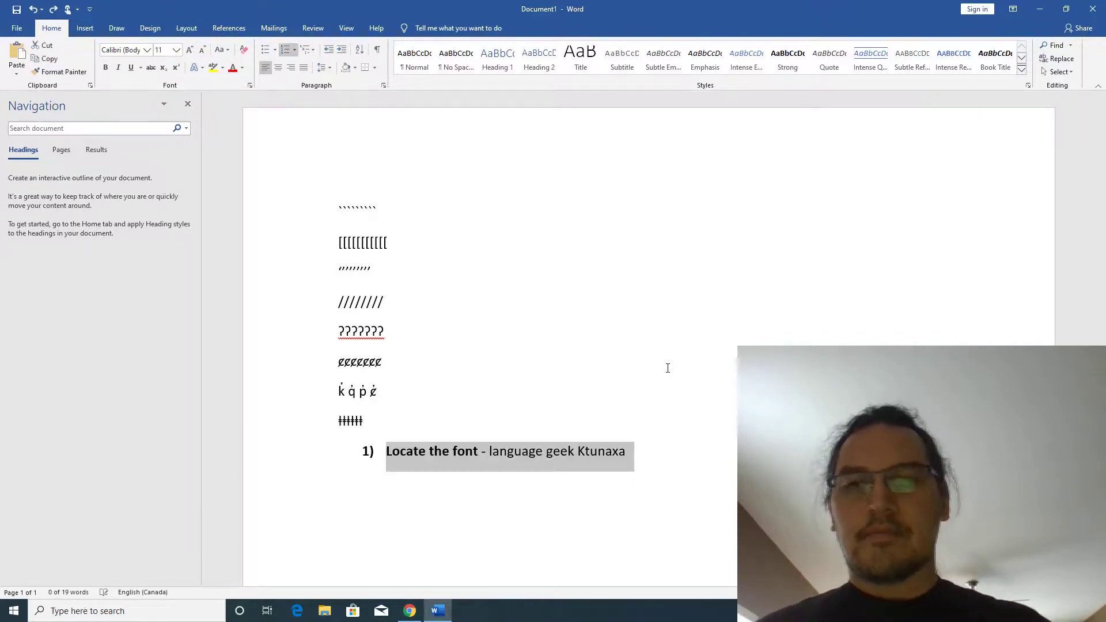
key(ctrl+z)
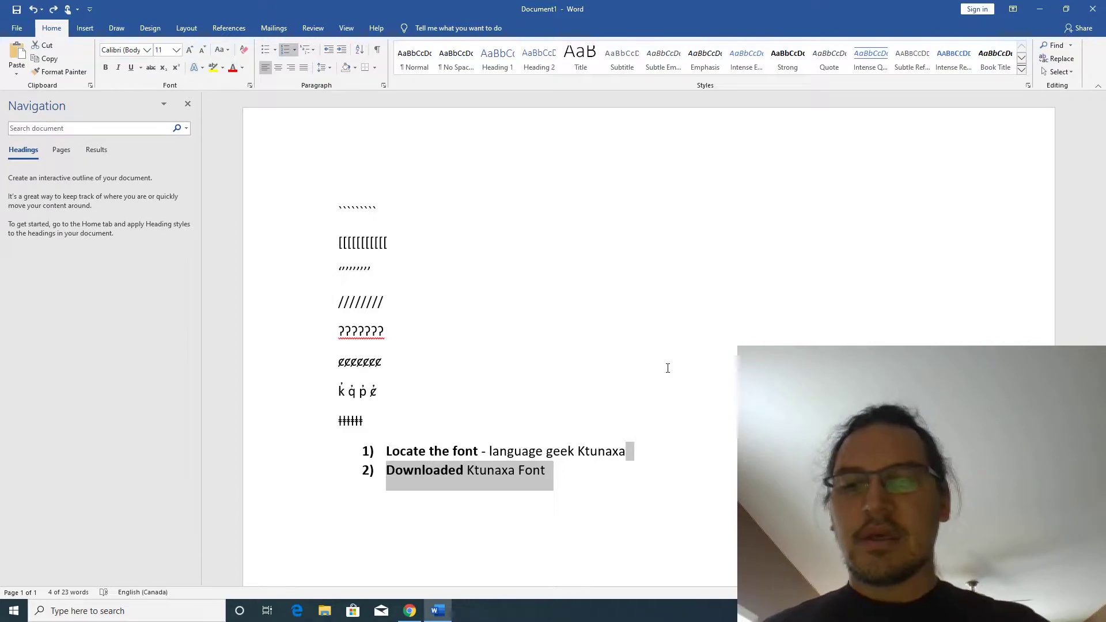
key(ctrl+y)
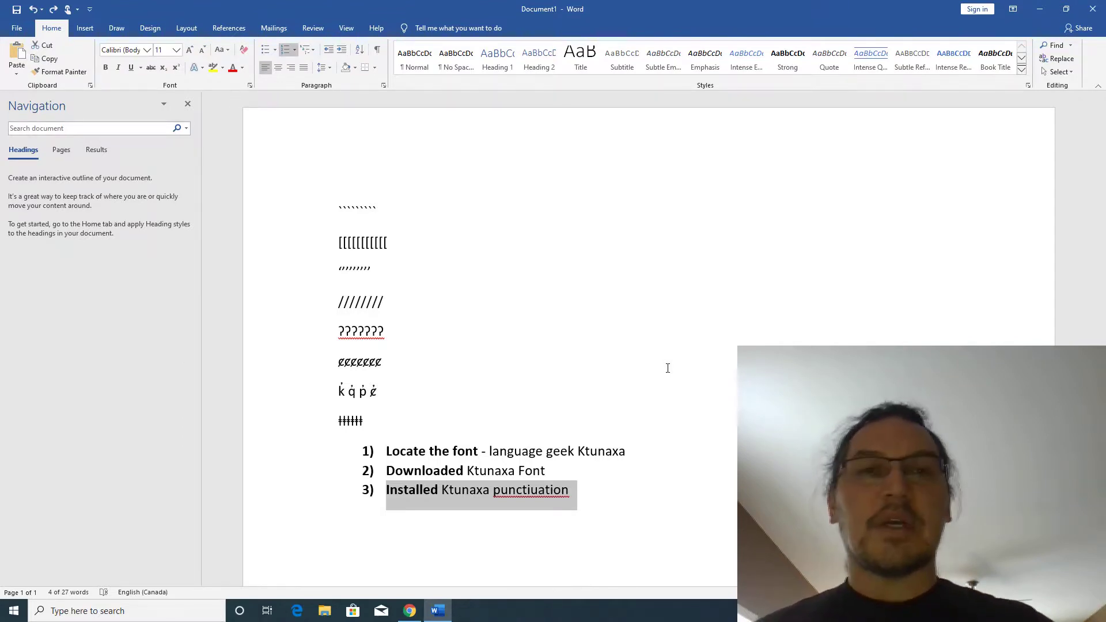
key(ctrl+y)
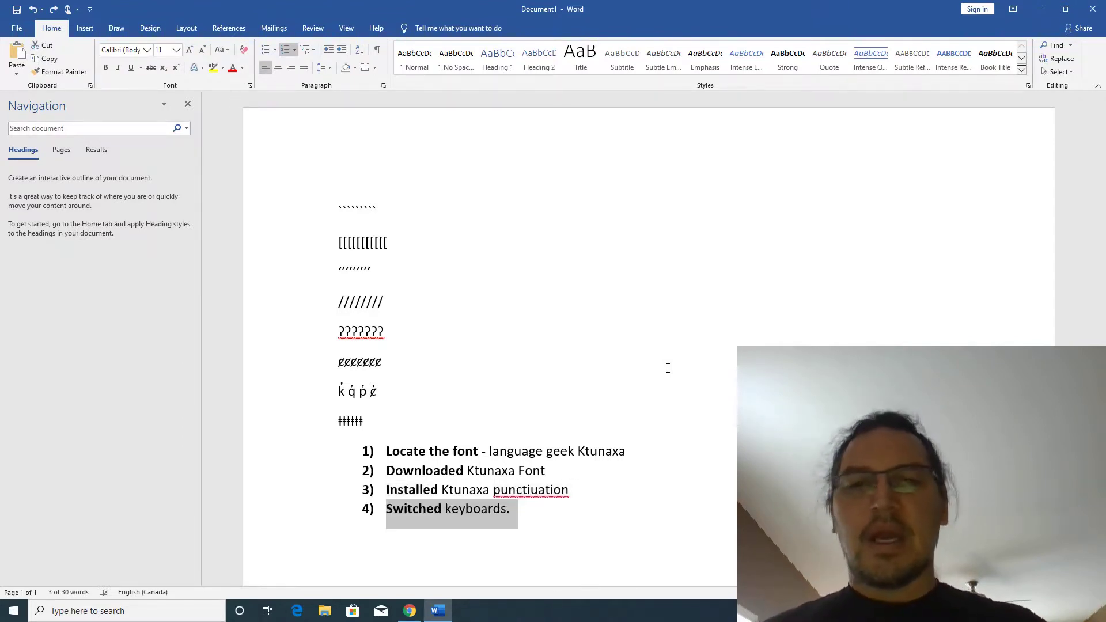